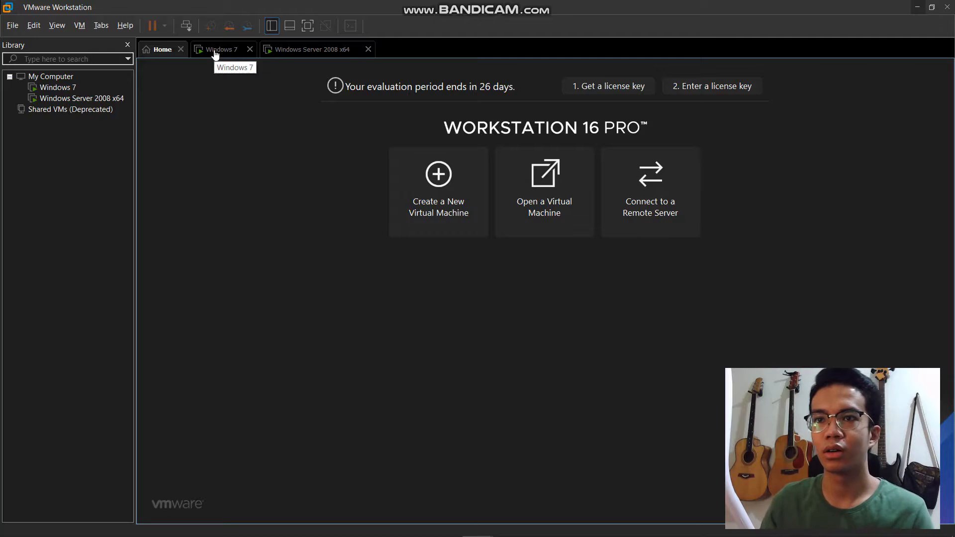
- Switch from the home page to the Windows 7 VM tab, with the Windows Server 2008 x64 tab also open
{"action": "left_click", "coordinate": [319, 49]}
{"action": "left_click", "coordinate": [213, 54]}
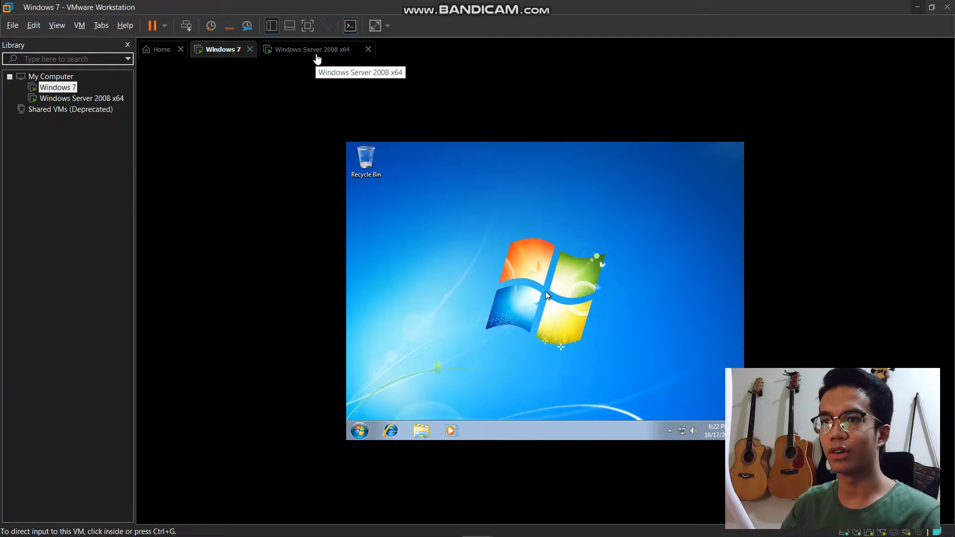
{"action": "left_click", "coordinate": [317, 56]}
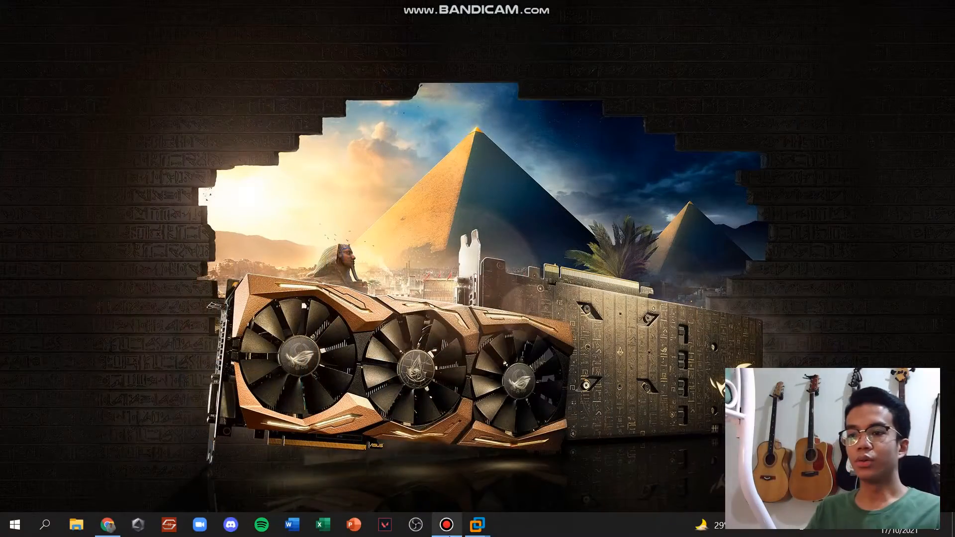
- Restore VMware Workstation to the Windows Server 2008 x64 machine from the taskbar preview
{"action": "mouse_move", "coordinate": [467, 535]}
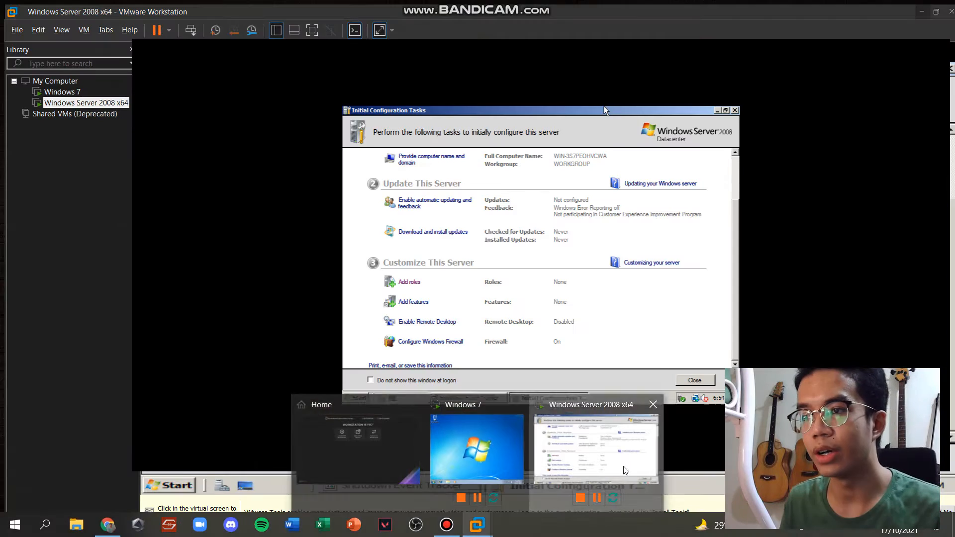
{"action": "left_click", "coordinate": [624, 469]}
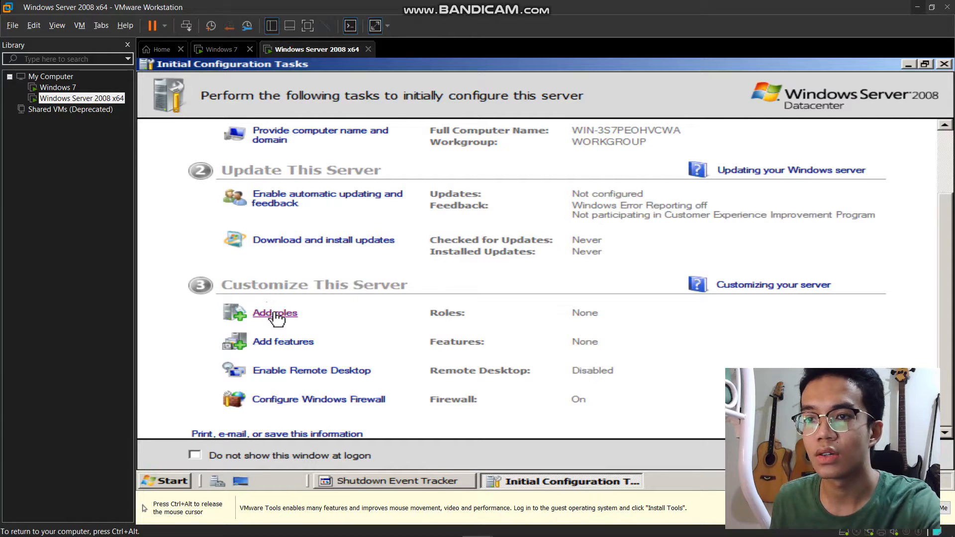
- Use the Add Roles wizard to select and install Active Directory Domain Services, then close it
{"action": "left_click", "coordinate": [275, 314]}
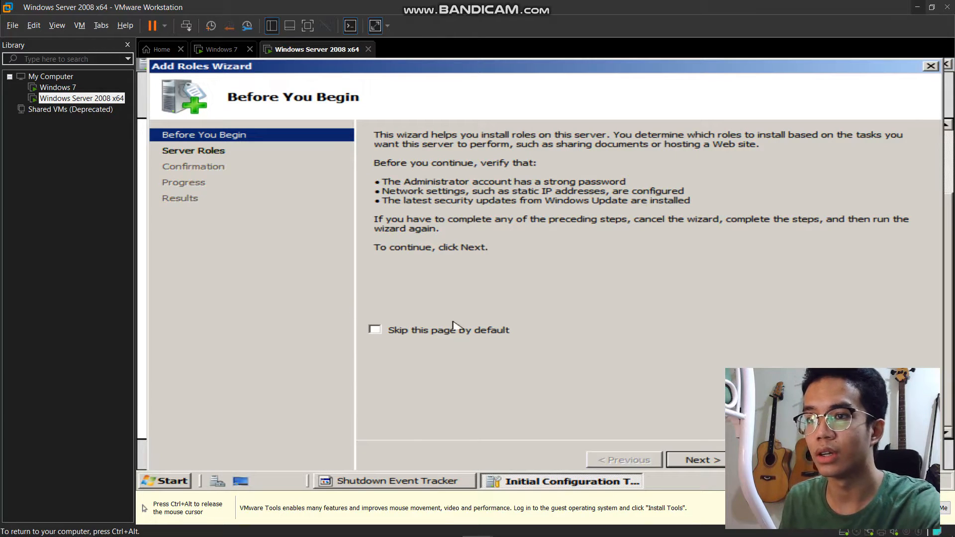
{"action": "left_click", "coordinate": [702, 458]}
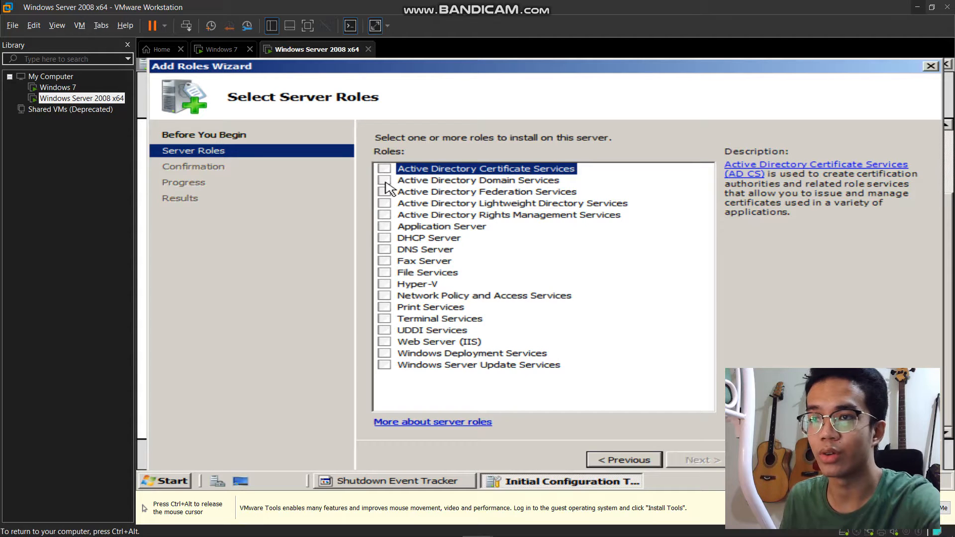
{"action": "left_click", "coordinate": [385, 181]}
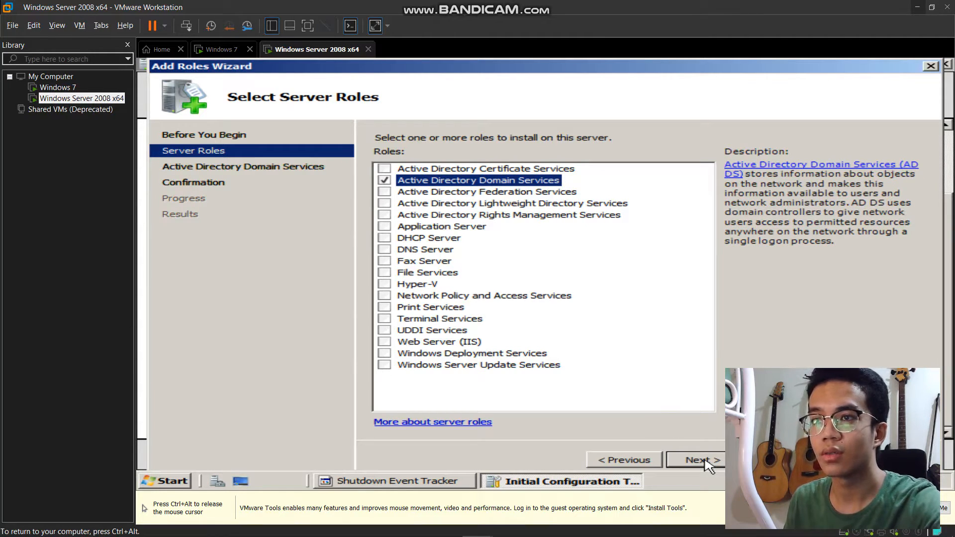
{"action": "left_click", "coordinate": [708, 466]}
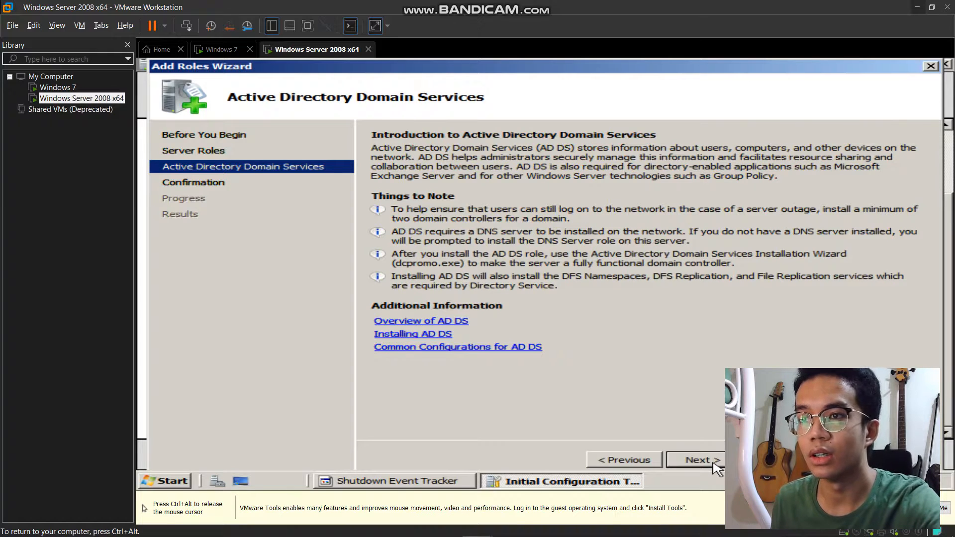
{"action": "left_click", "coordinate": [716, 467]}
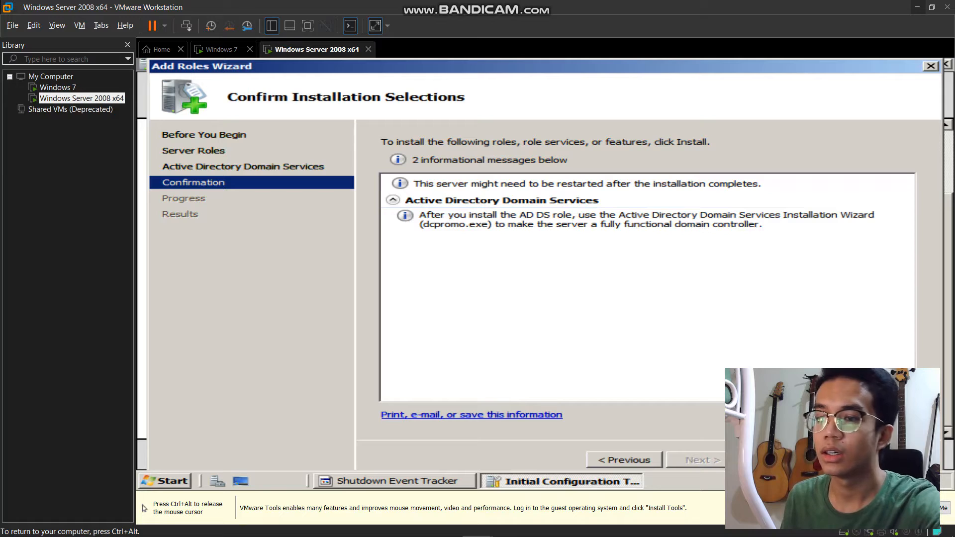
{"action": "key", "text": "Return"}
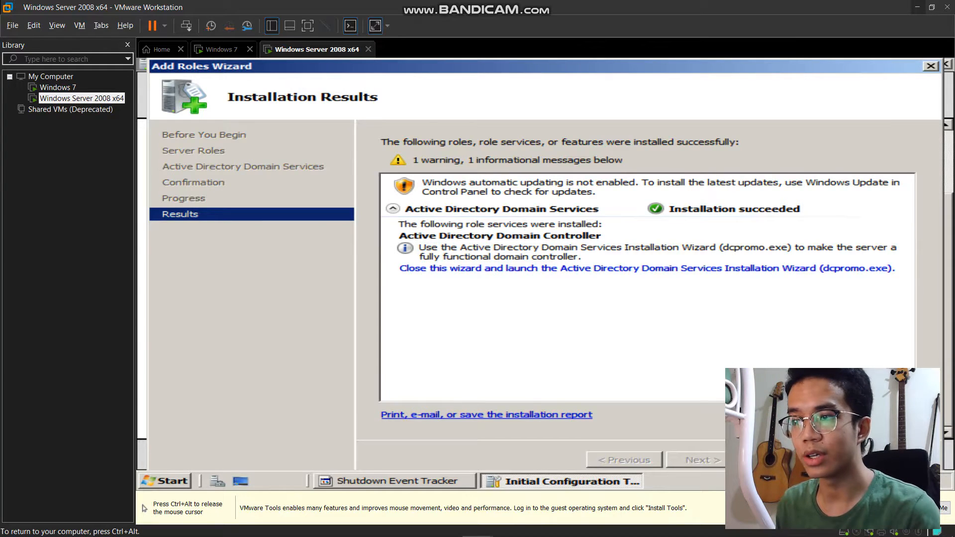
{"action": "key", "text": "Return"}
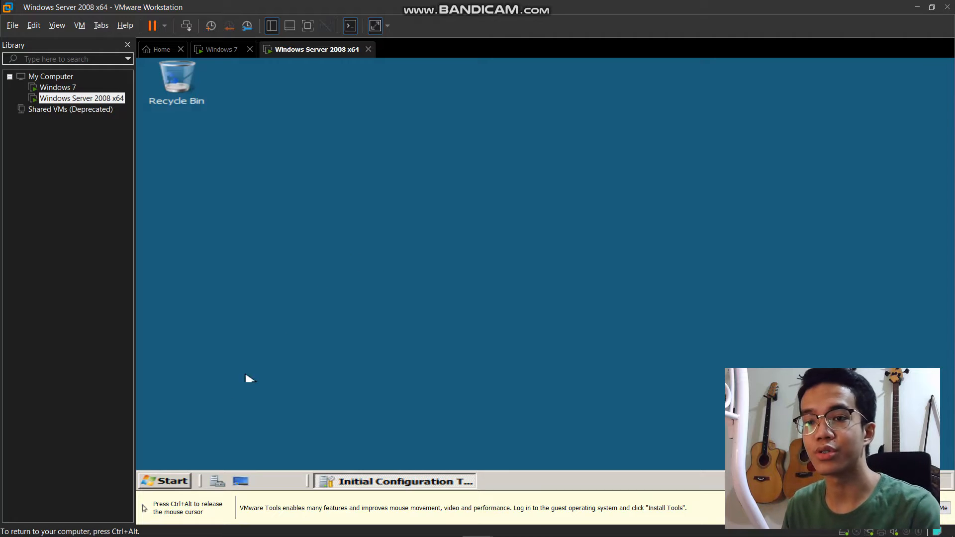
- Run dcpromo from the Start menu's Run box to open the AD DS Installation Wizard
{"action": "left_click", "coordinate": [183, 485]}
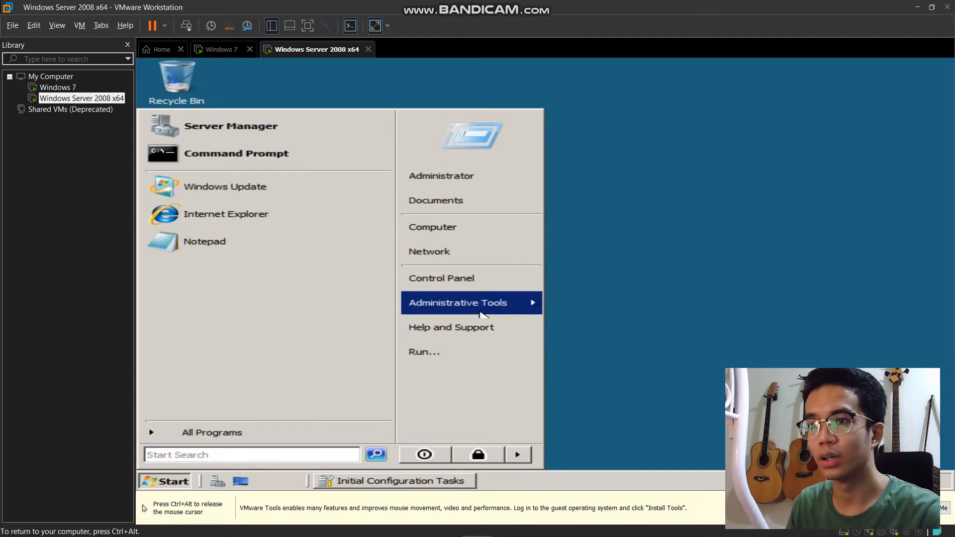
{"action": "left_click", "coordinate": [475, 354]}
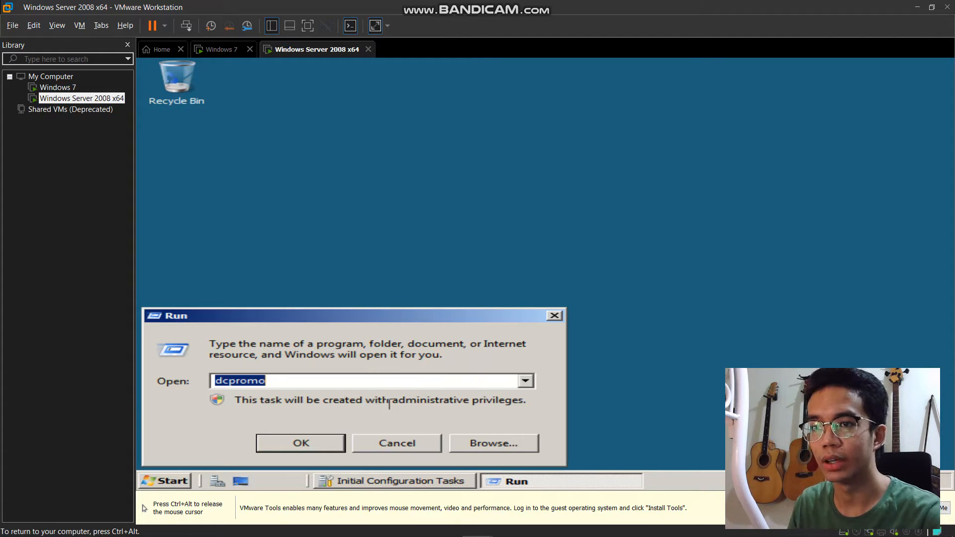
{"action": "left_click", "coordinate": [317, 449]}
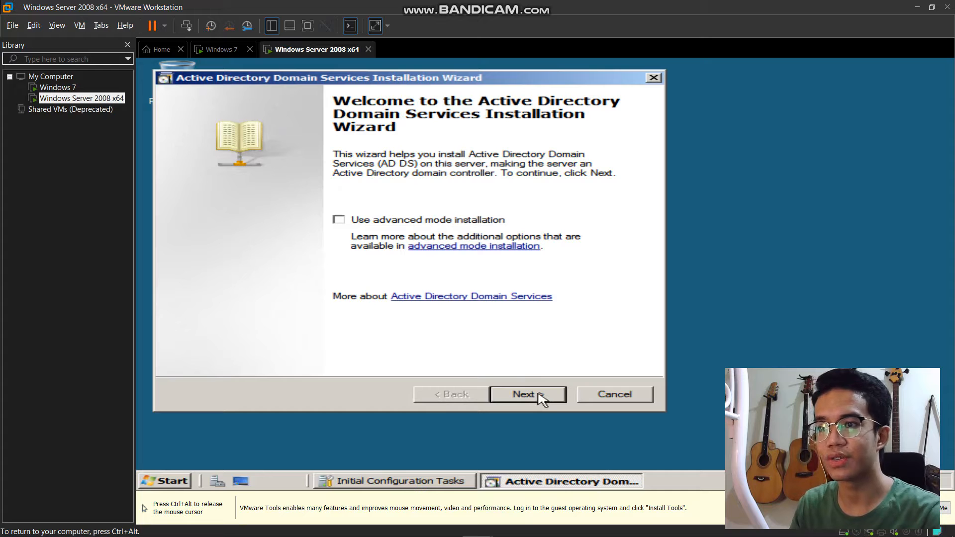
- Pass the welcome and compatibility pages and choose a new domain in a new forest
{"action": "left_click", "coordinate": [543, 398]}
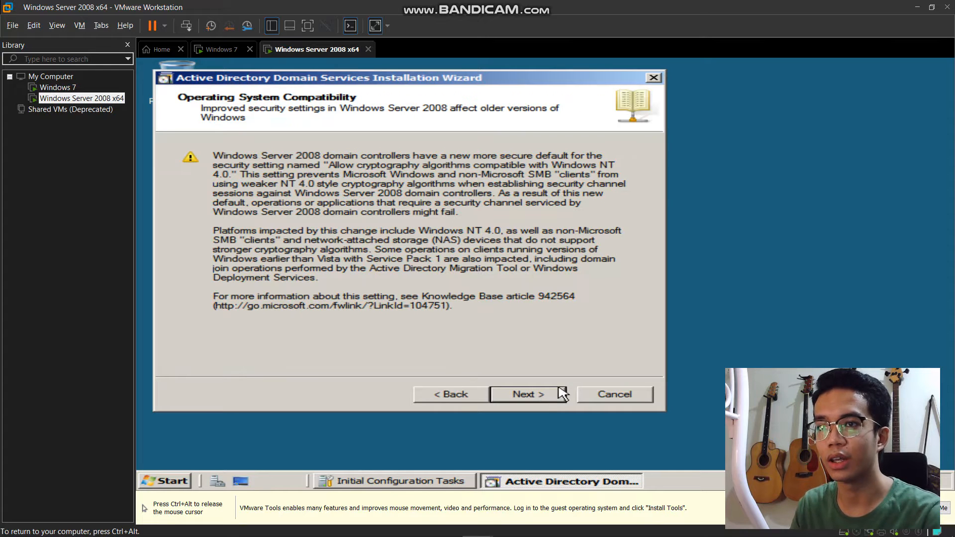
{"action": "left_click", "coordinate": [556, 397]}
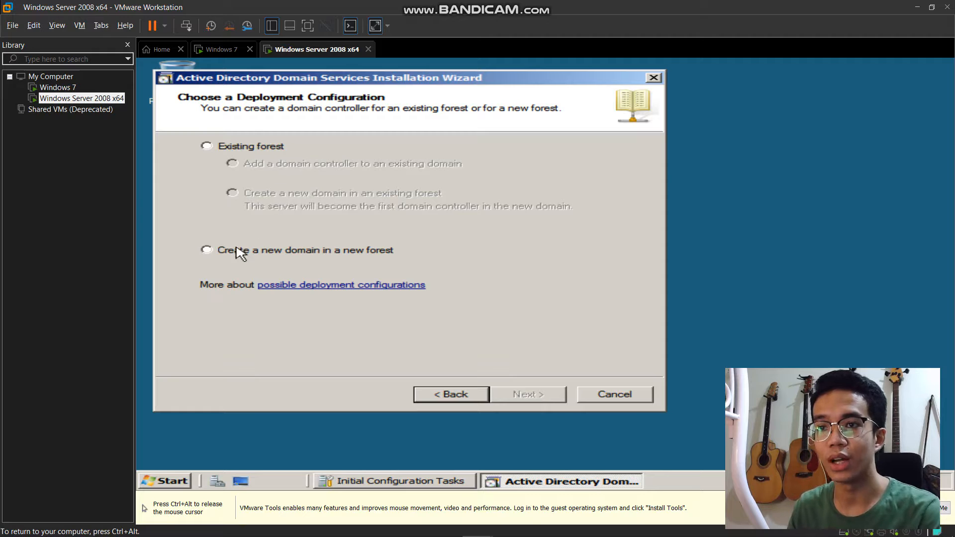
{"action": "left_click", "coordinate": [207, 250]}
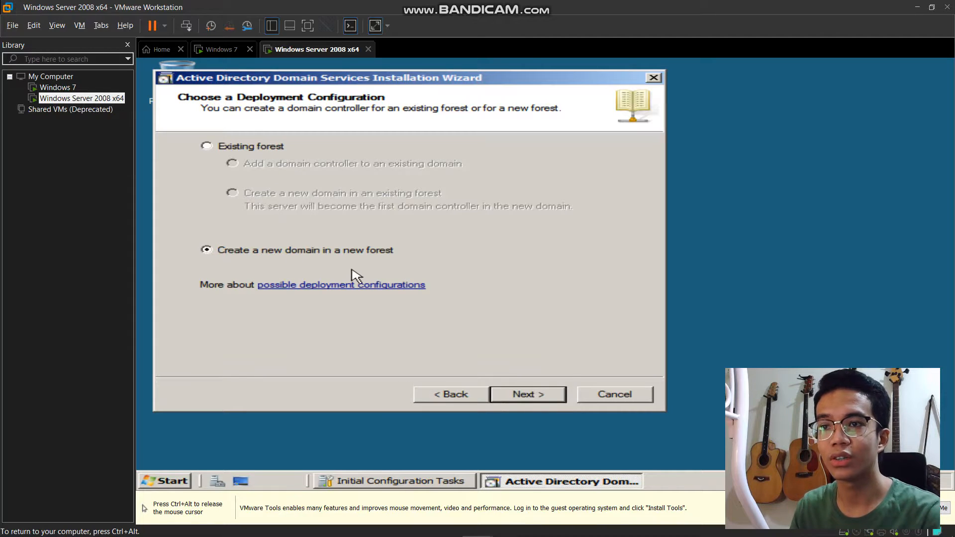
{"action": "left_click", "coordinate": [527, 396]}
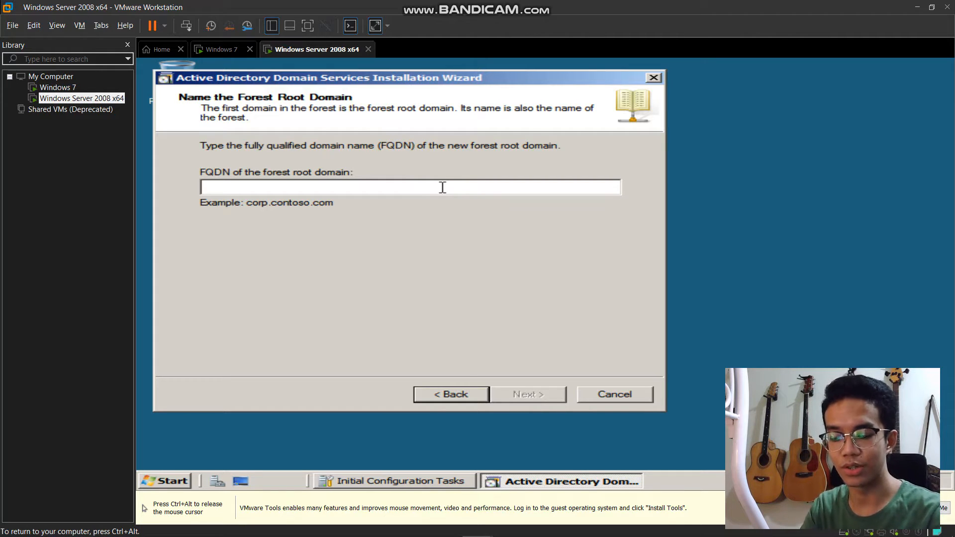
- Enter ceu.local as the forest root FQDN and pick Windows Server 2008 forest functional level
{"action": "type", "text": "ceu.local"}
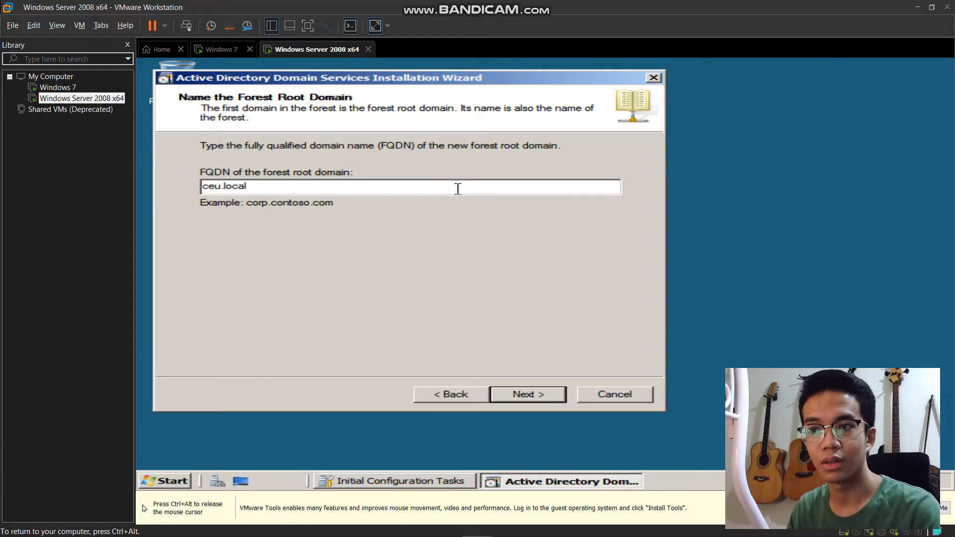
{"action": "left_click", "coordinate": [543, 393]}
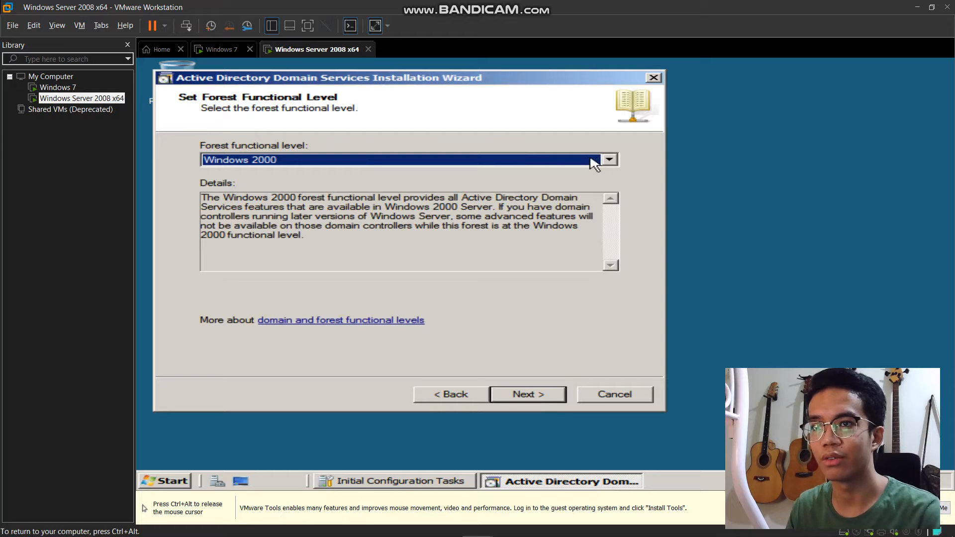
{"action": "left_click", "coordinate": [609, 160]}
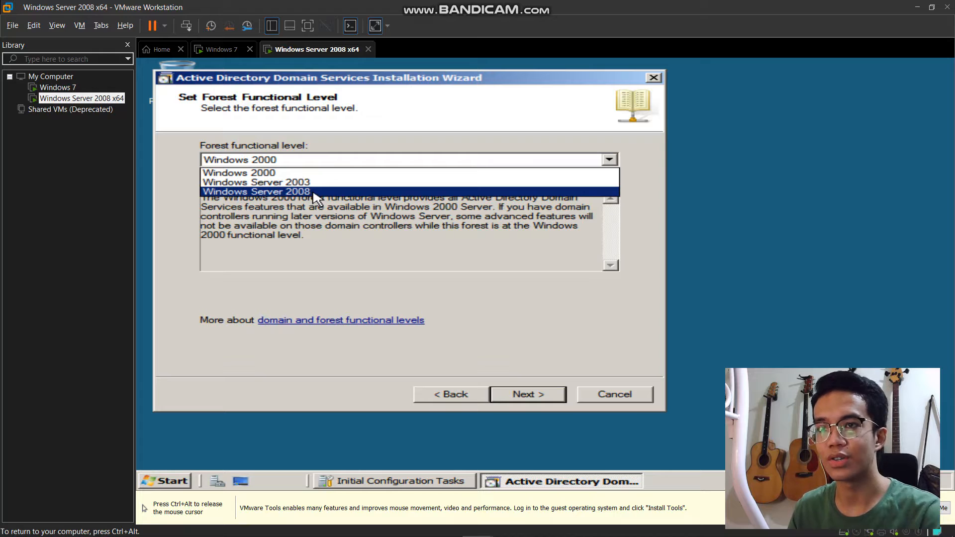
{"action": "left_click", "coordinate": [313, 193]}
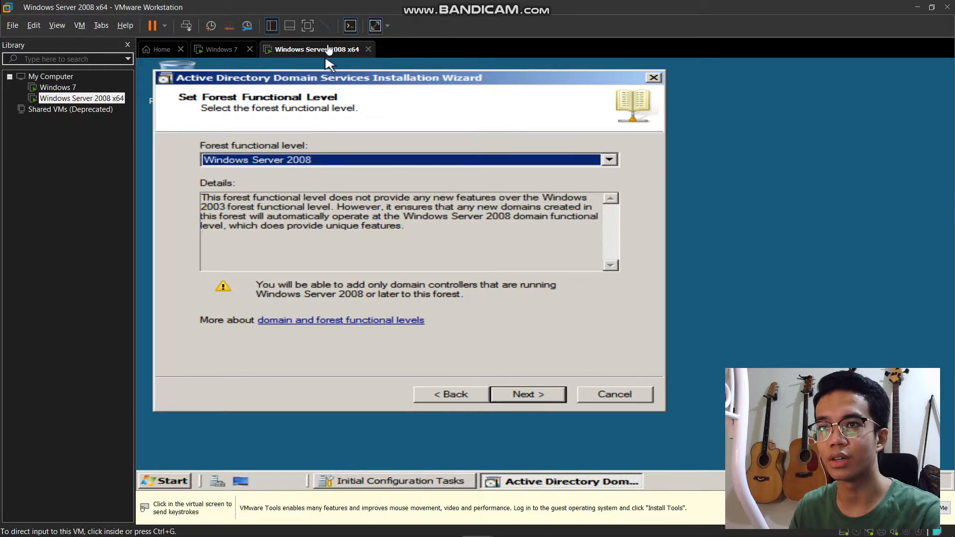
{"action": "left_click", "coordinate": [334, 132]}
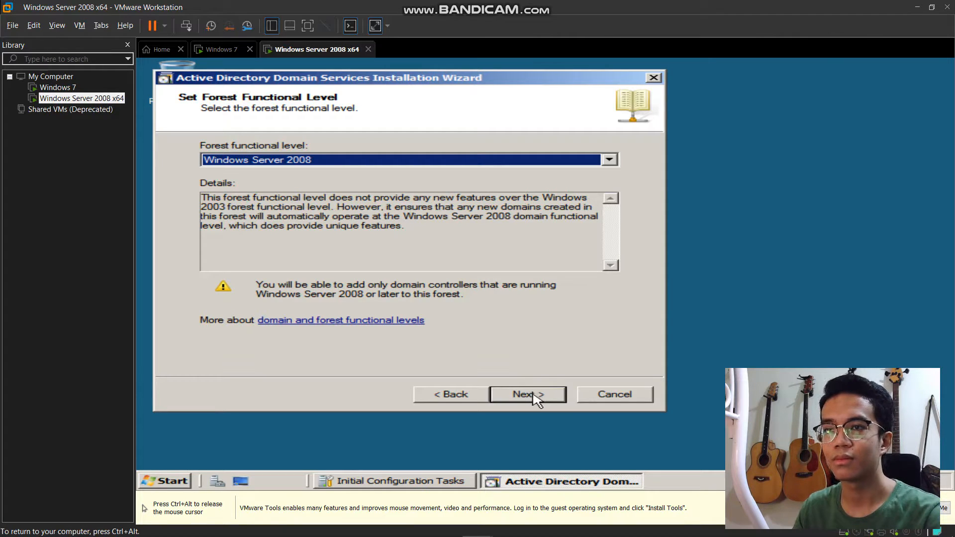
{"action": "left_click", "coordinate": [537, 398]}
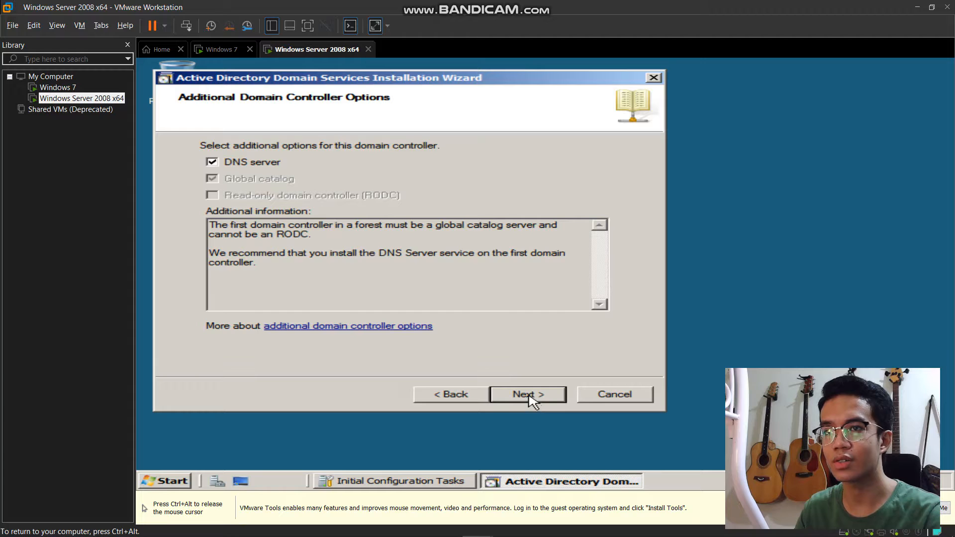
- Keep DNS server, accept the delegation warning and the default database, log and SYSVOL folders
{"action": "left_click", "coordinate": [531, 398]}
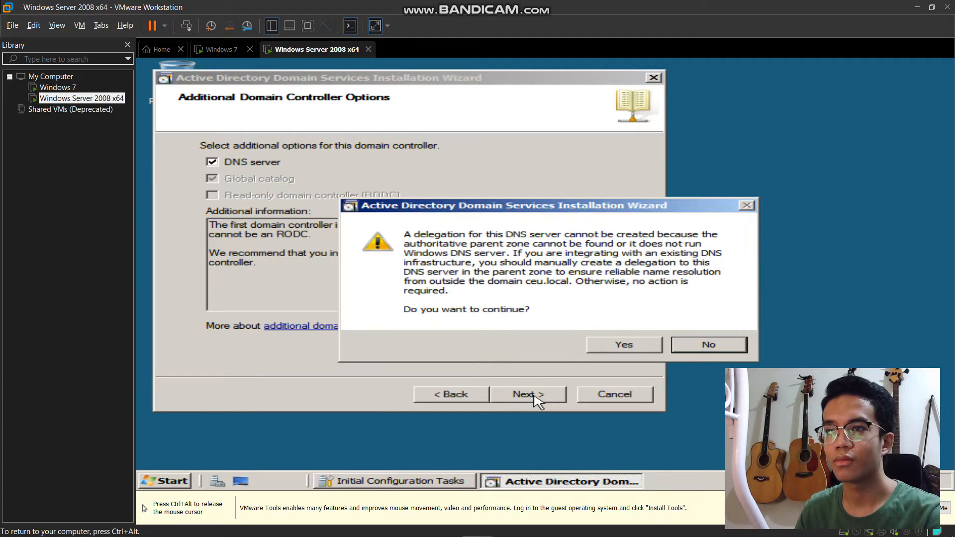
{"action": "left_click", "coordinate": [636, 347]}
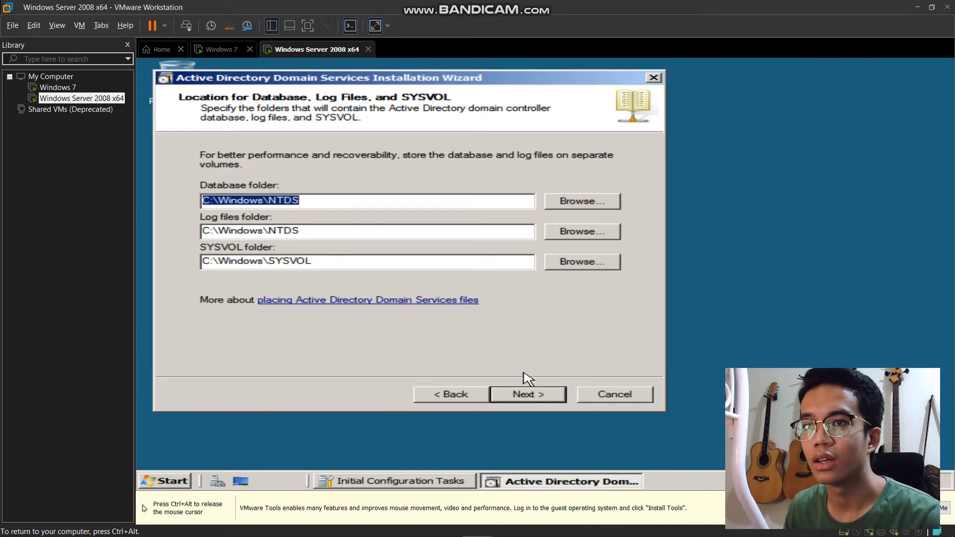
{"action": "left_click", "coordinate": [521, 393]}
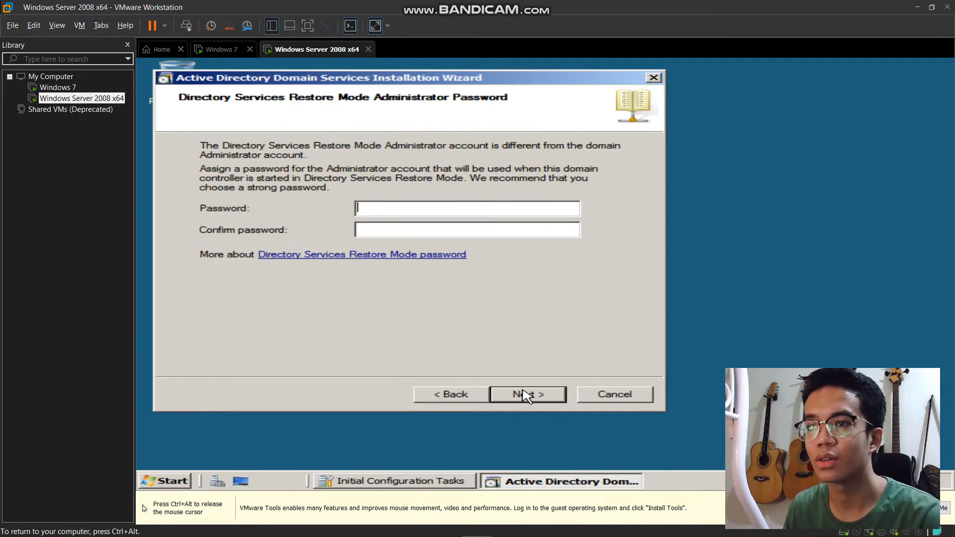
- Enter and confirm the Directory Services Restore Mode administrator password, then continue to Summary
{"action": "left_click", "coordinate": [451, 207]}
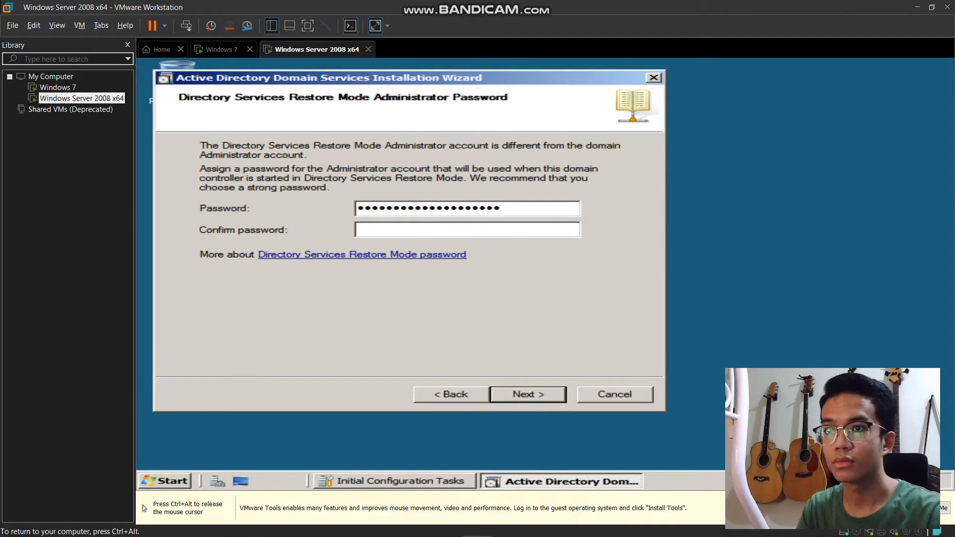
{"action": "left_click", "coordinate": [453, 228]}
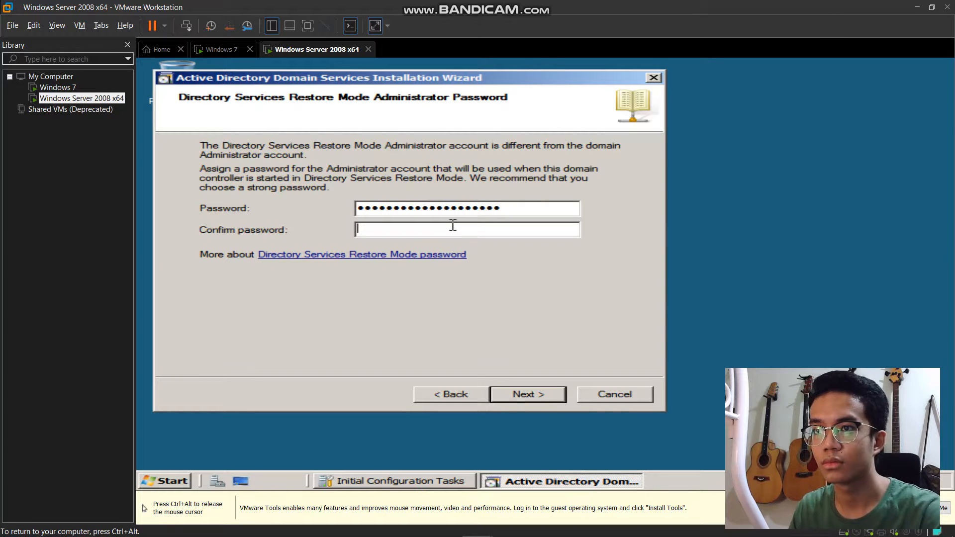
{"action": "type", "text": "•••••••••"}
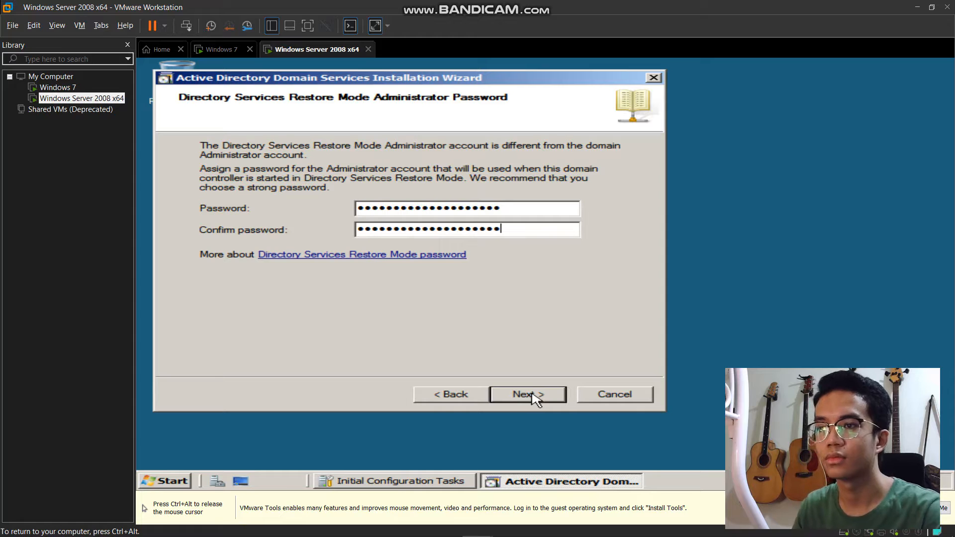
{"action": "left_click", "coordinate": [533, 394]}
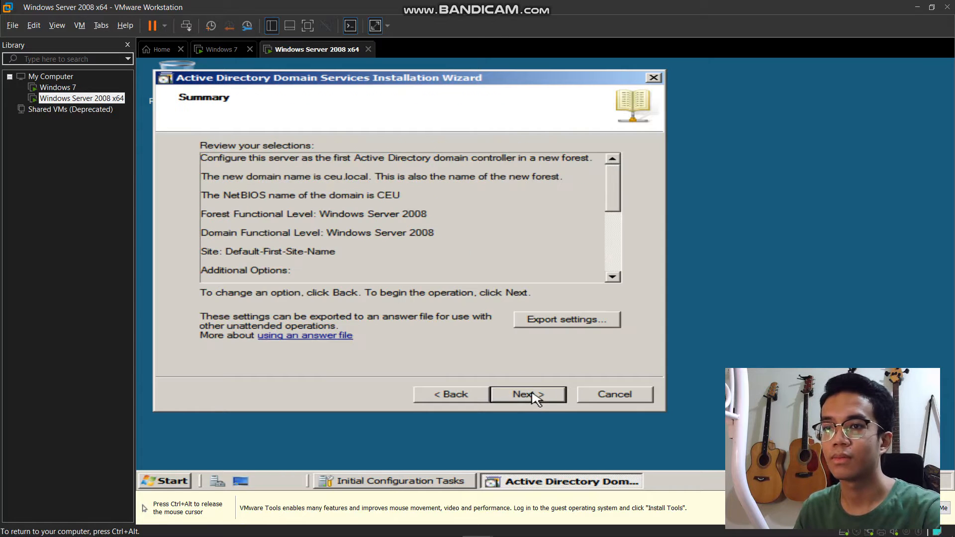
- Review the ceu.local summary, start the AD DS configuration and tick Reboot on completion
{"action": "scroll", "coordinate": [555, 215], "scroll_direction": "down", "scroll_amount": 1}
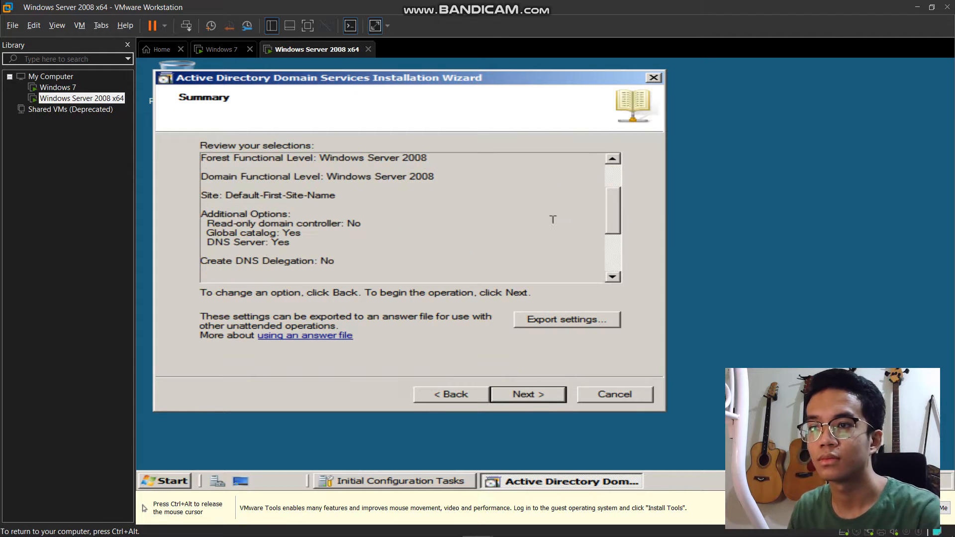
{"action": "left_click", "coordinate": [539, 398]}
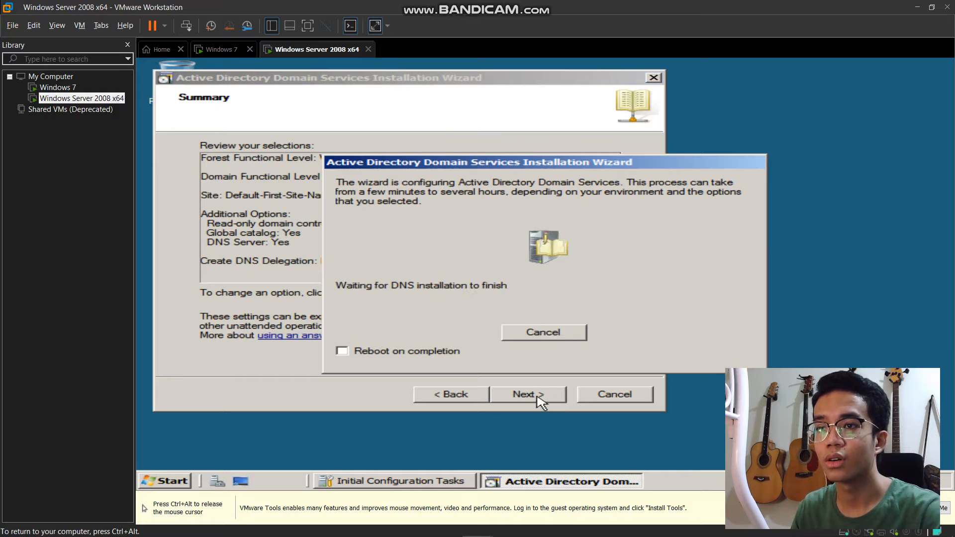
{"action": "left_click", "coordinate": [342, 351]}
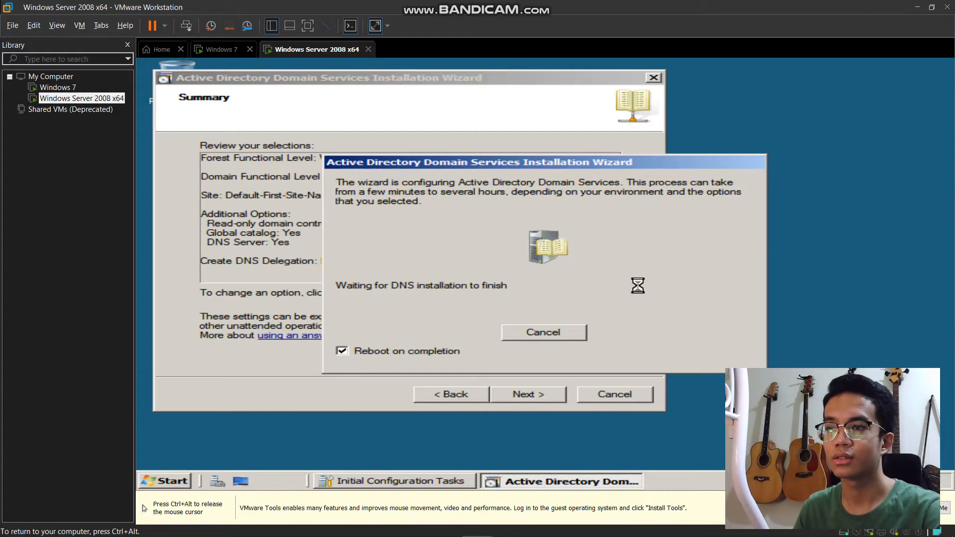
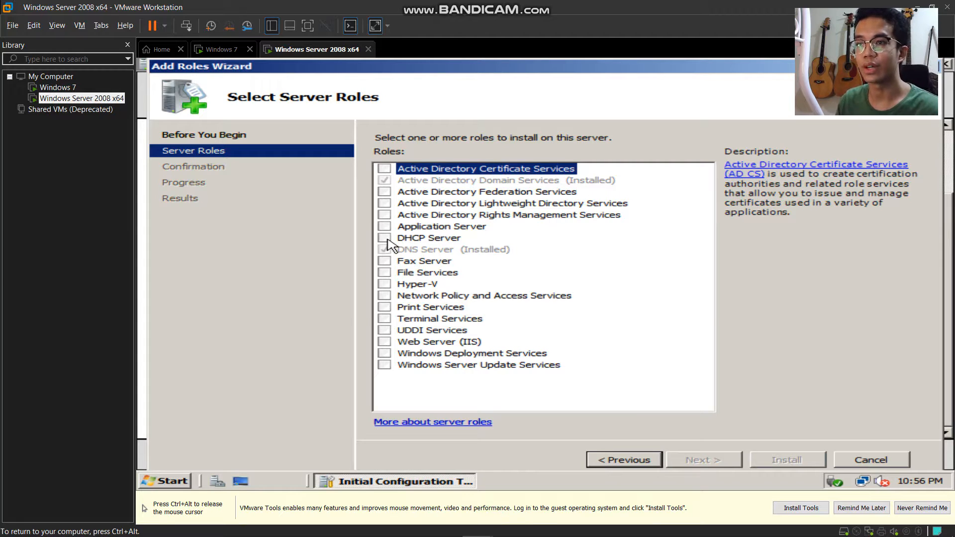
- Add the DHCP Server role and bind it to the 192.168.101.254 network connection
{"action": "left_click", "coordinate": [385, 239]}
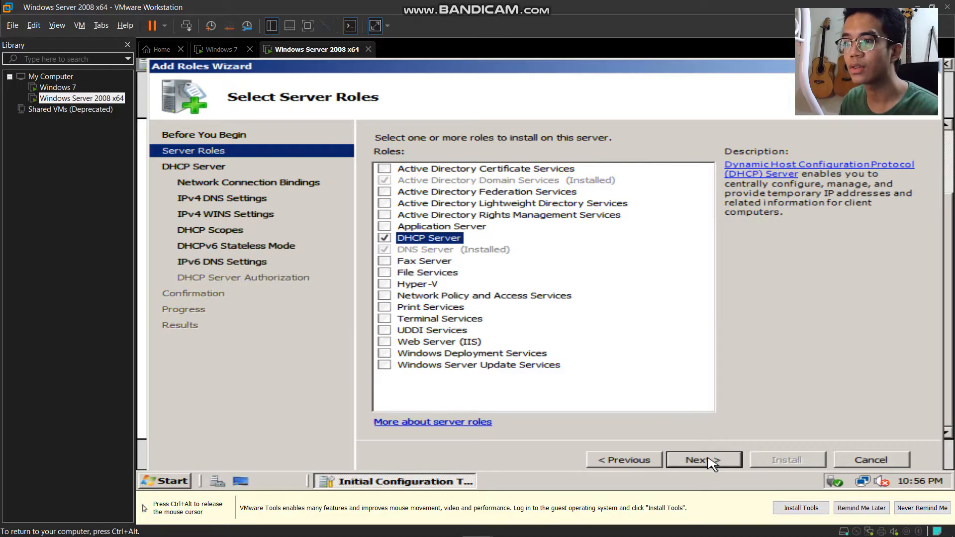
{"action": "left_click", "coordinate": [712, 462]}
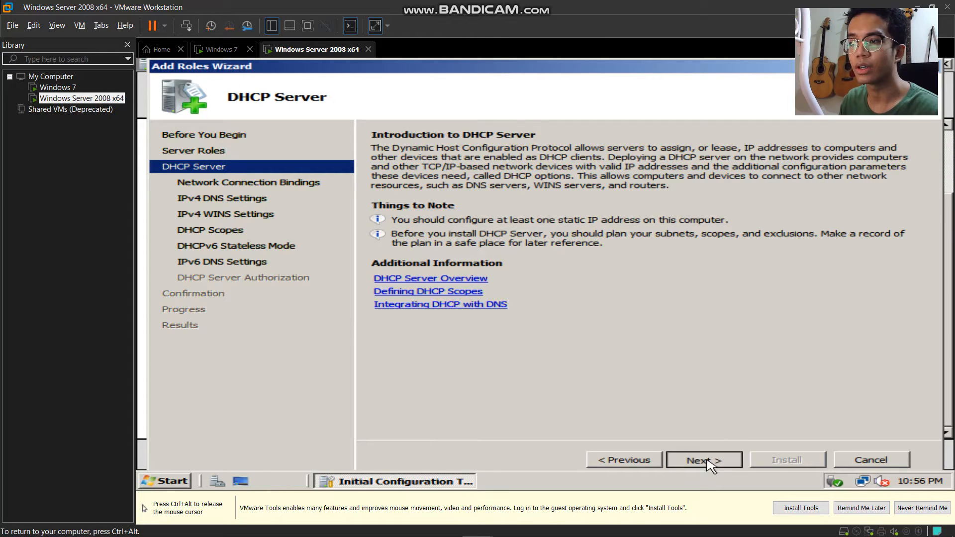
{"action": "left_click", "coordinate": [704, 460]}
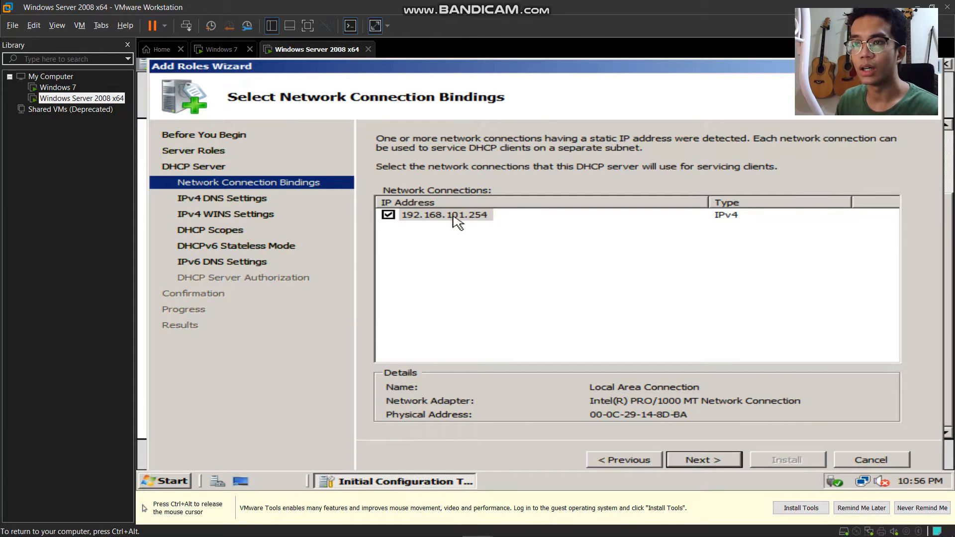
{"action": "left_click", "coordinate": [412, 219]}
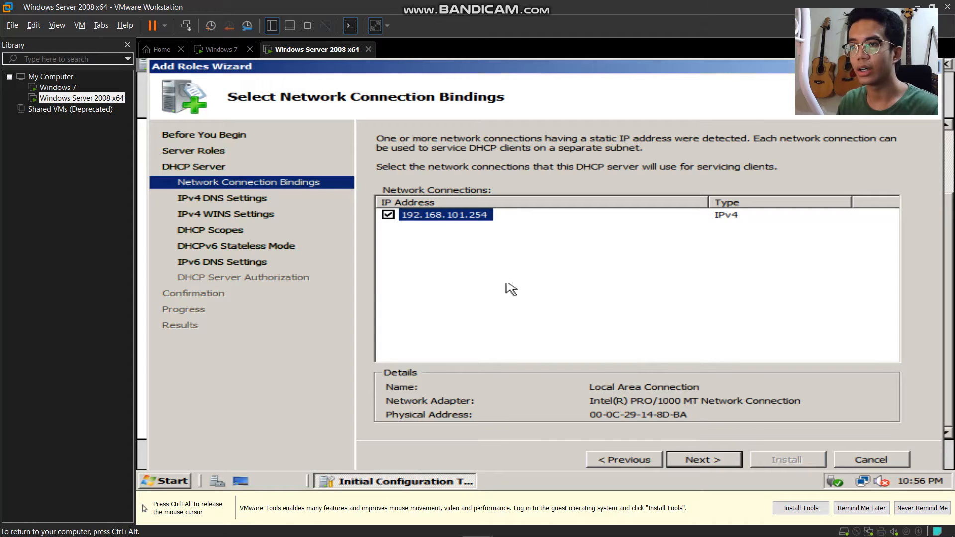
- Validate the preferred DNS server 192.168.101.254 for ceu.local and leave WINS not required
{"action": "left_click", "coordinate": [709, 468]}
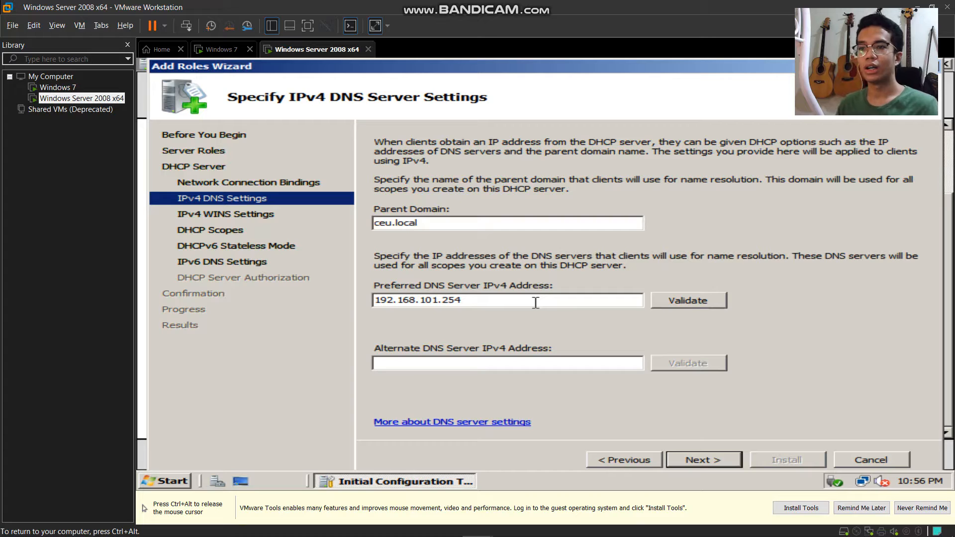
{"action": "left_click", "coordinate": [695, 305]}
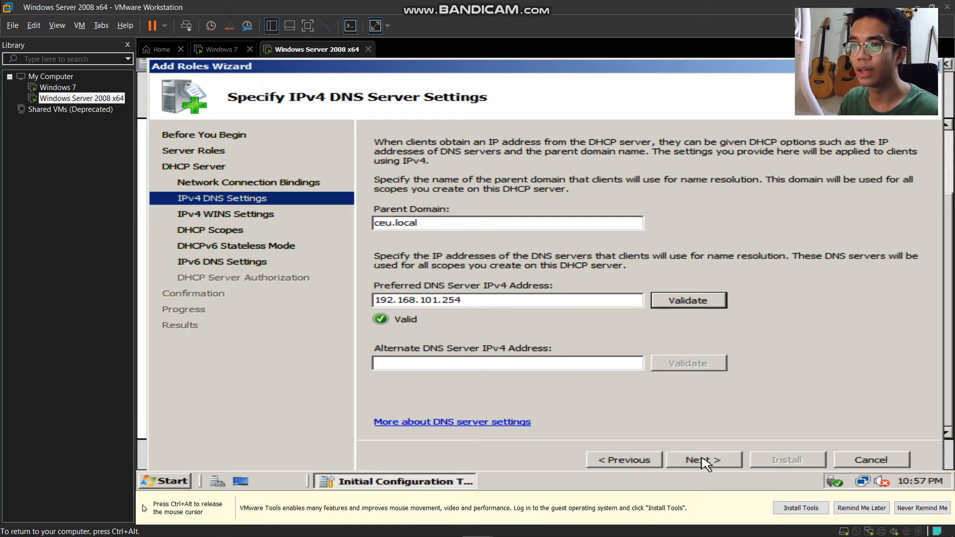
{"action": "left_click", "coordinate": [706, 465]}
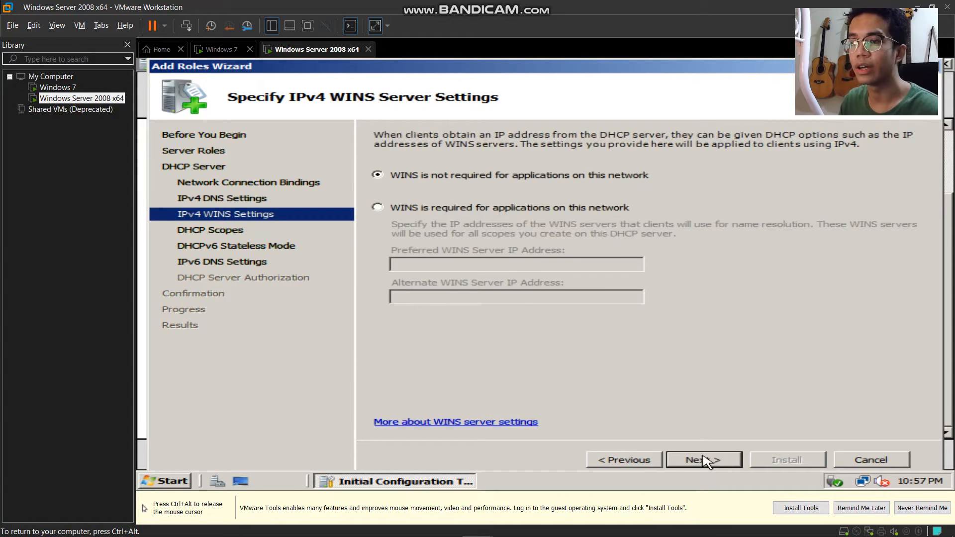
{"action": "left_click", "coordinate": [707, 461]}
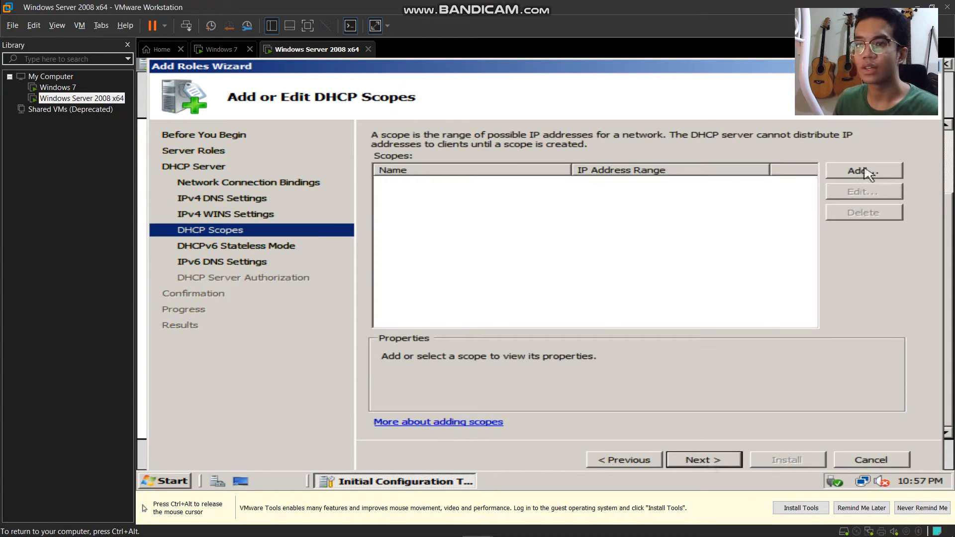
- Add scope BSIT for 192.168.101.10–192.168.101.20, mask 255.255.255.0, plus a default gateway
{"action": "left_click", "coordinate": [863, 174]}
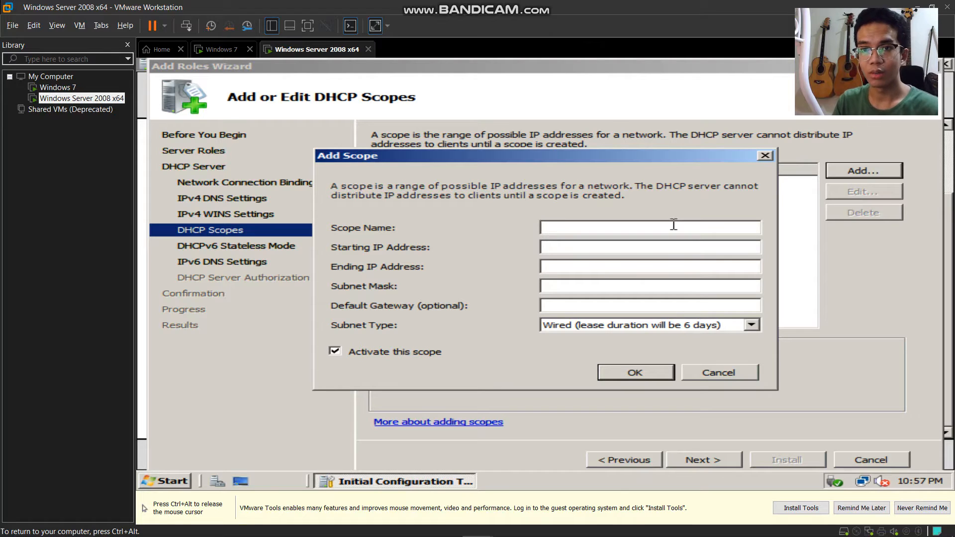
{"action": "type", "text": "BS"}
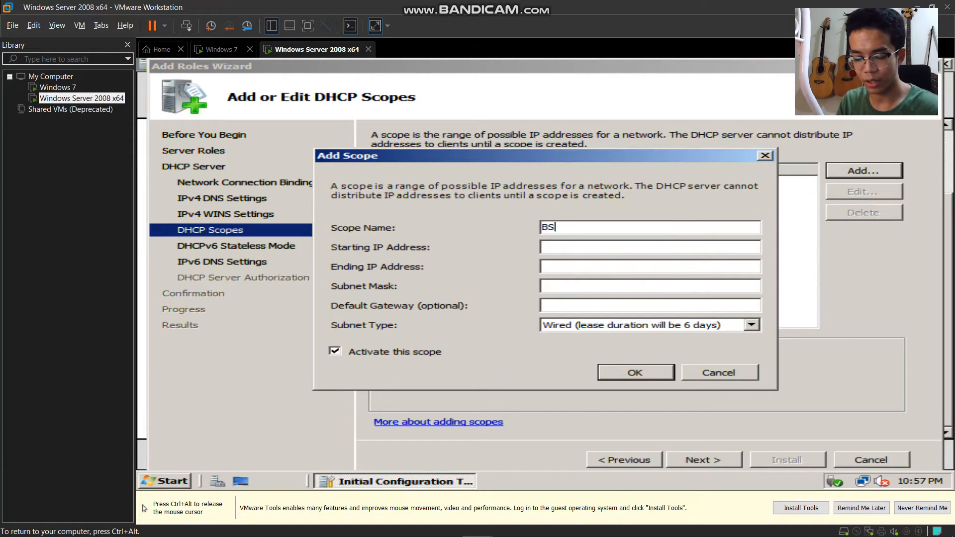
{"action": "type", "text": "IT"}
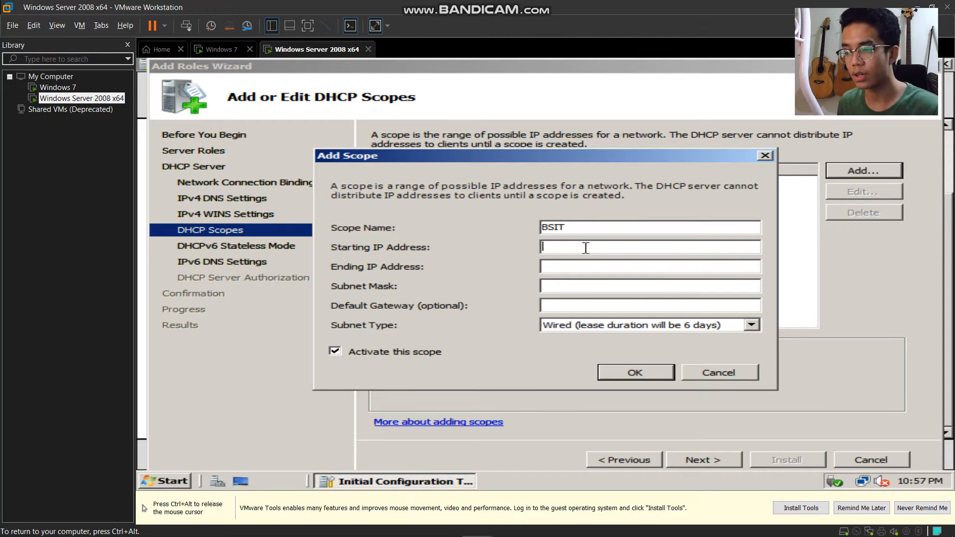
{"action": "left_click", "coordinate": [587, 247]}
{"action": "type", "text": "1"}
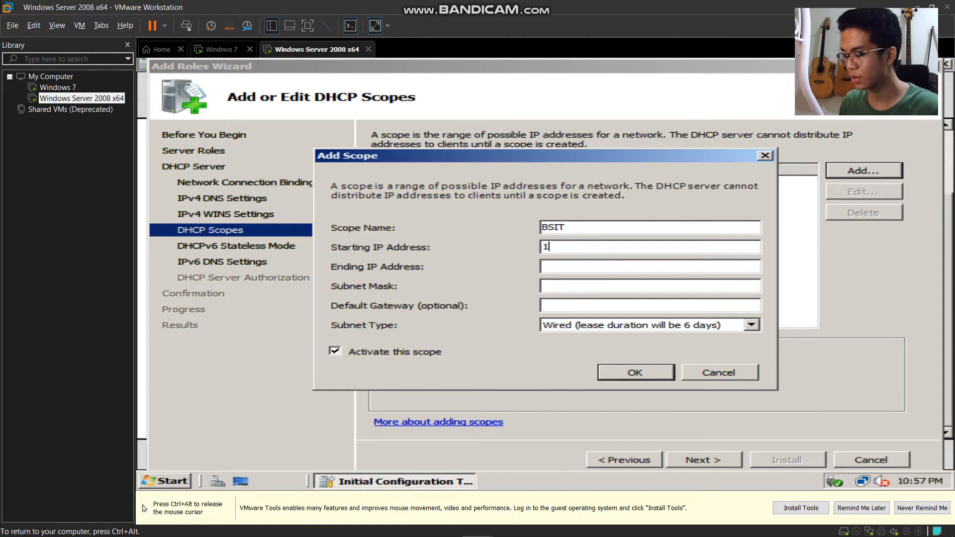
{"action": "type", "text": "92.168"}
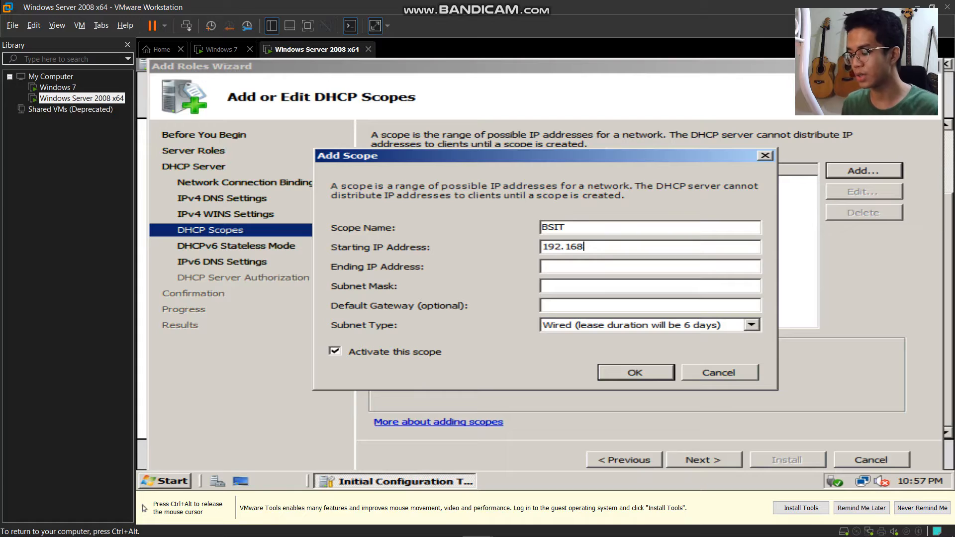
{"action": "type", "text": ".101.10"}
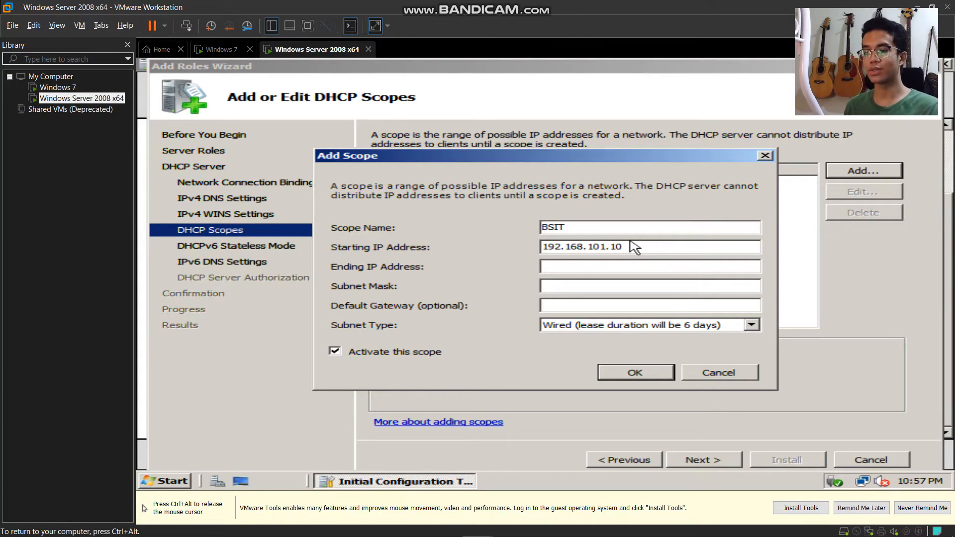
{"action": "type", "text": "19"}
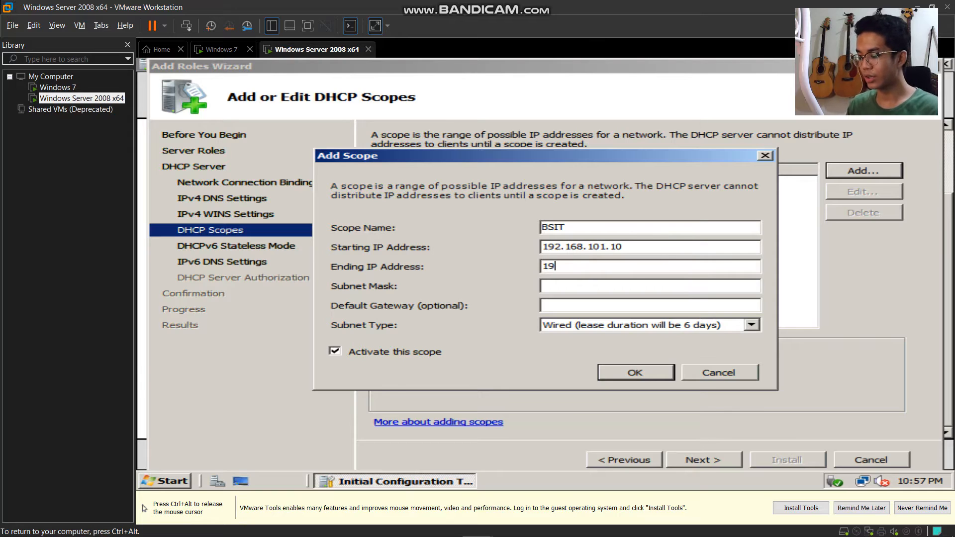
{"action": "type", "text": "2.168.101.20"}
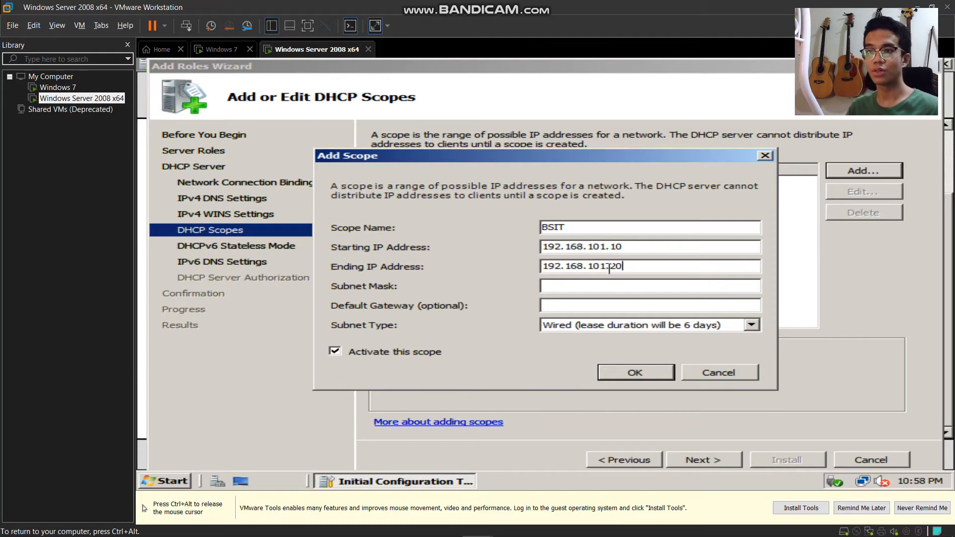
{"action": "left_click", "coordinate": [616, 288]}
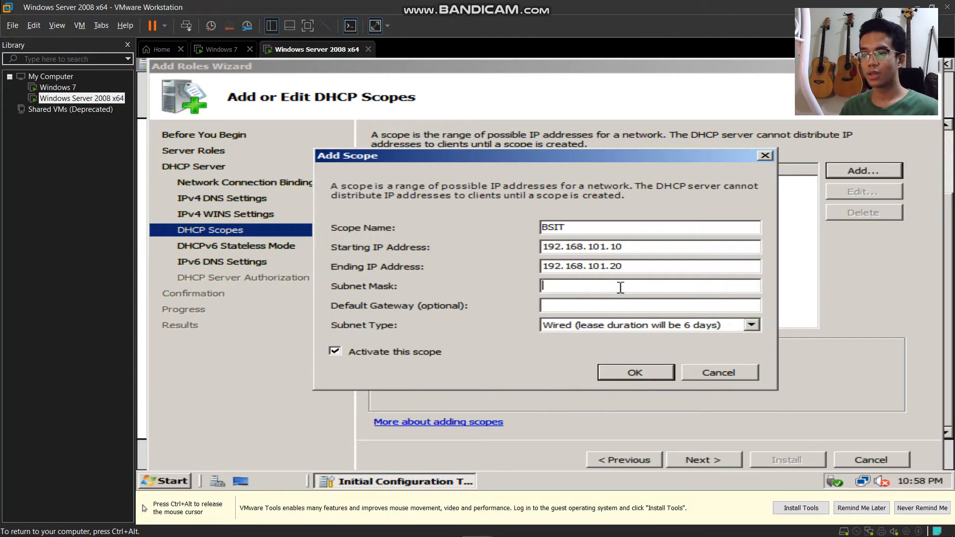
{"action": "type", "text": "255."}
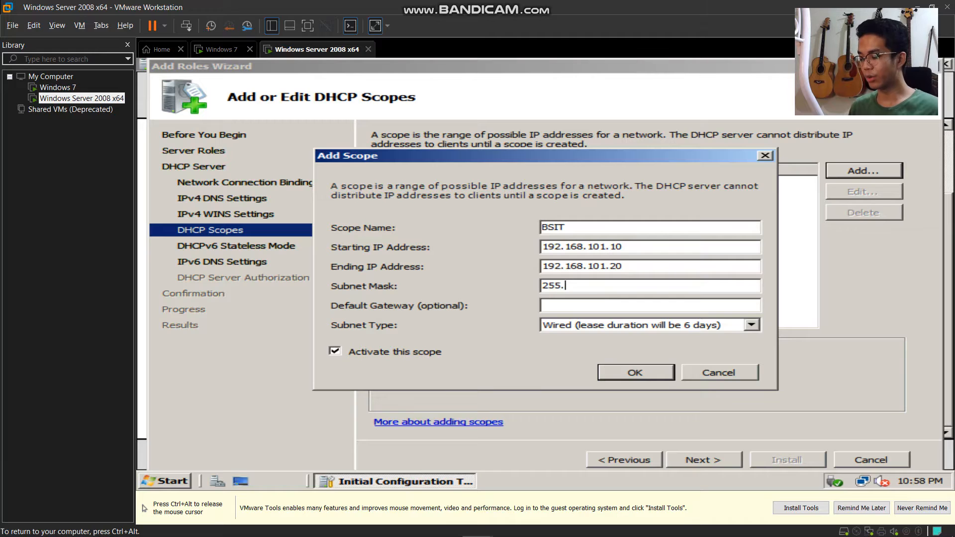
{"action": "type", "text": "255.255"}
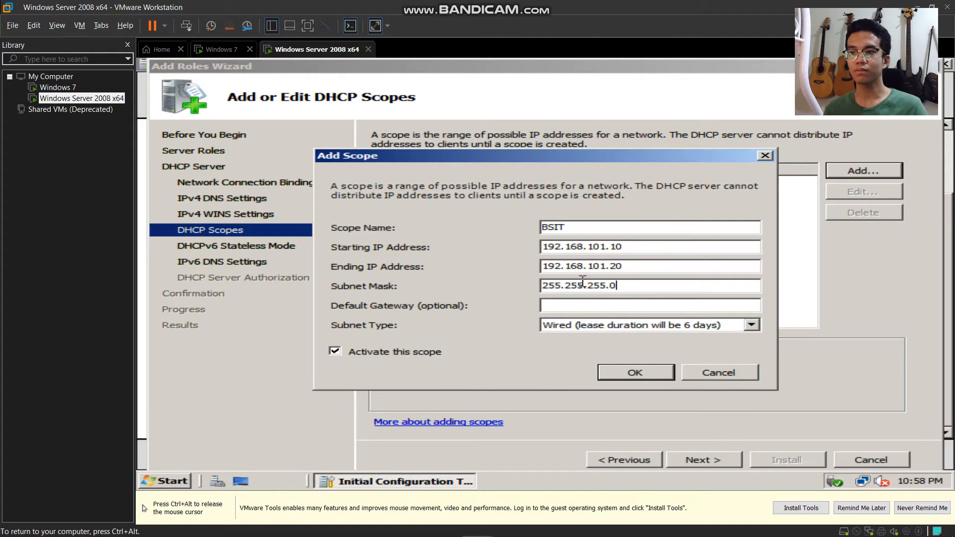
{"action": "left_click", "coordinate": [573, 307]}
{"action": "type", "text": "192.168.101"}
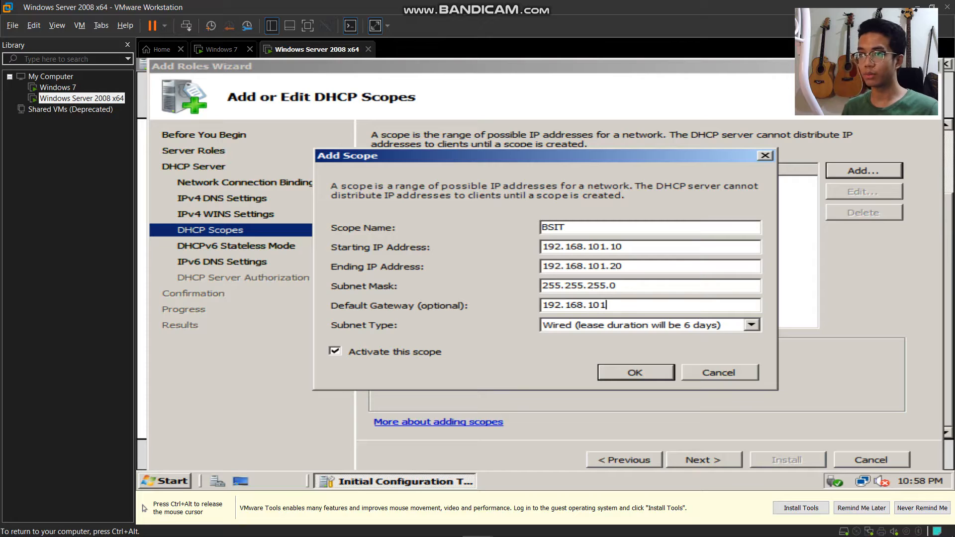
{"action": "left_click", "coordinate": [664, 374]}
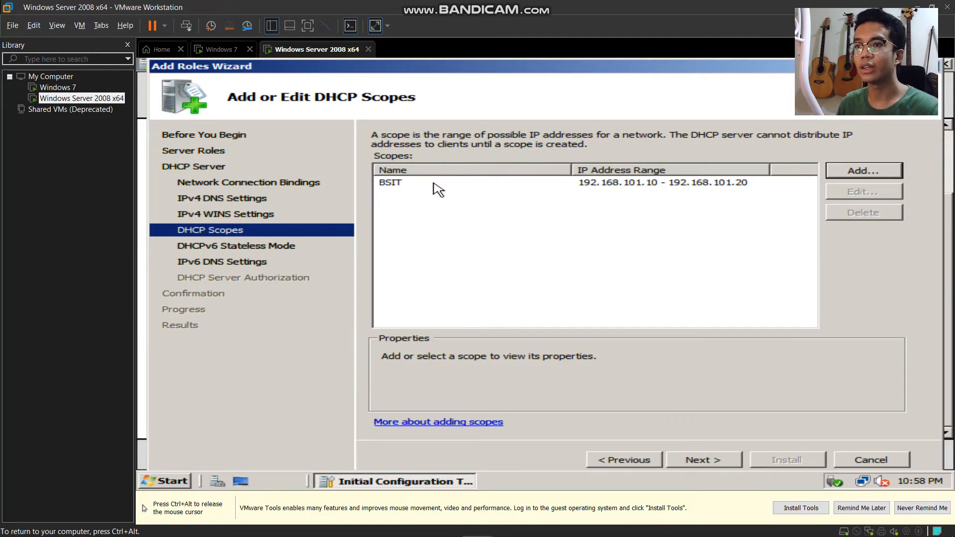
- Keep the BSIT scope and disable DHCPv6 stateless mode for this server
{"action": "left_click", "coordinate": [404, 188]}
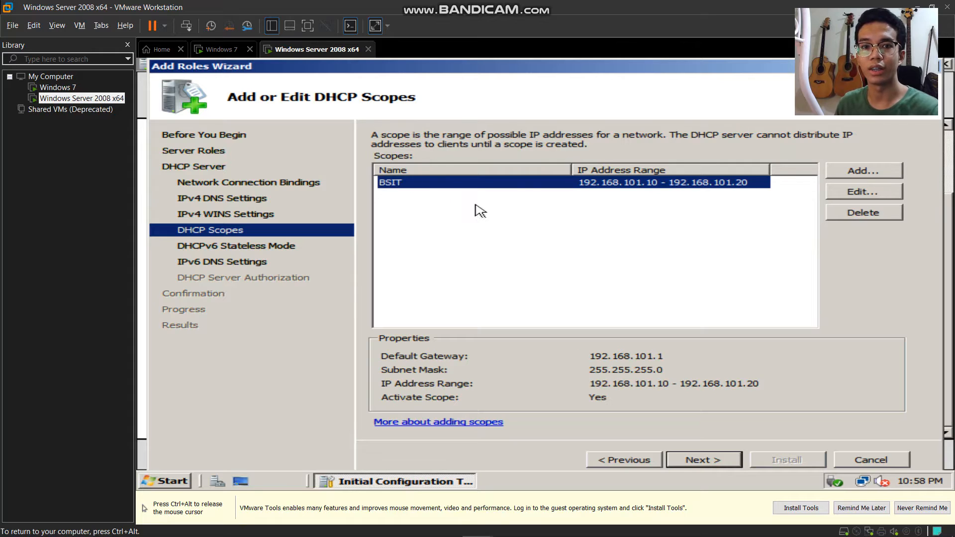
{"action": "left_click", "coordinate": [703, 459]}
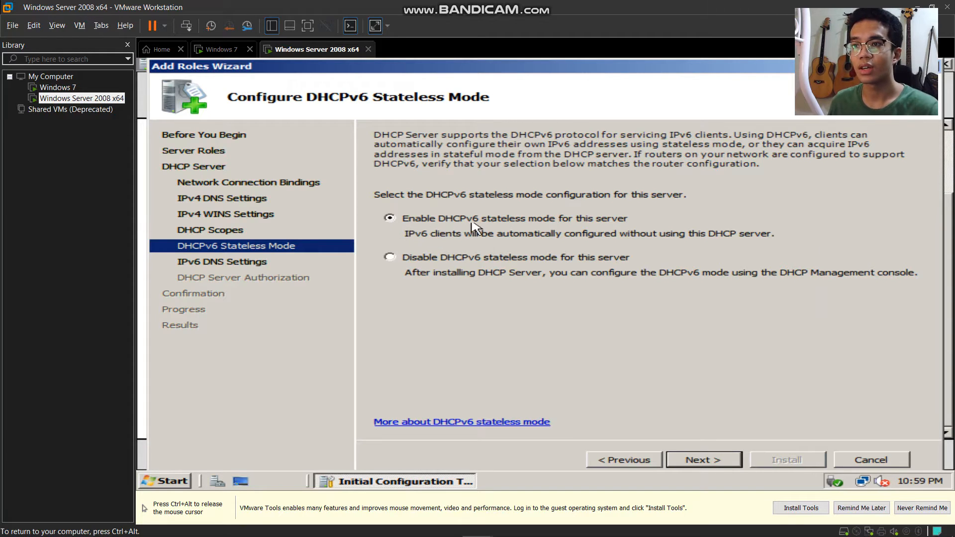
{"action": "left_click", "coordinate": [392, 257]}
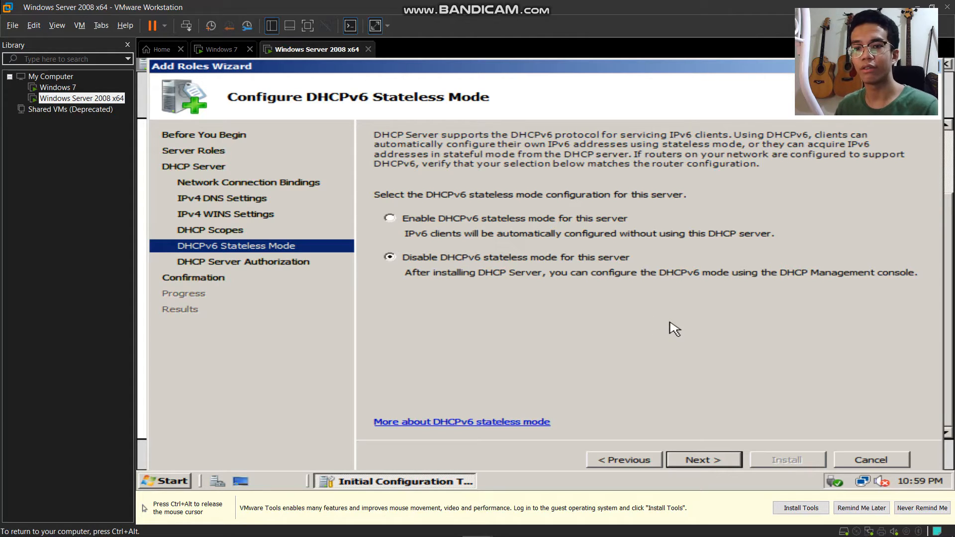
- Authorize the DHCP server with the current administrator credentials and reach the installation summary
{"action": "left_click", "coordinate": [723, 464]}
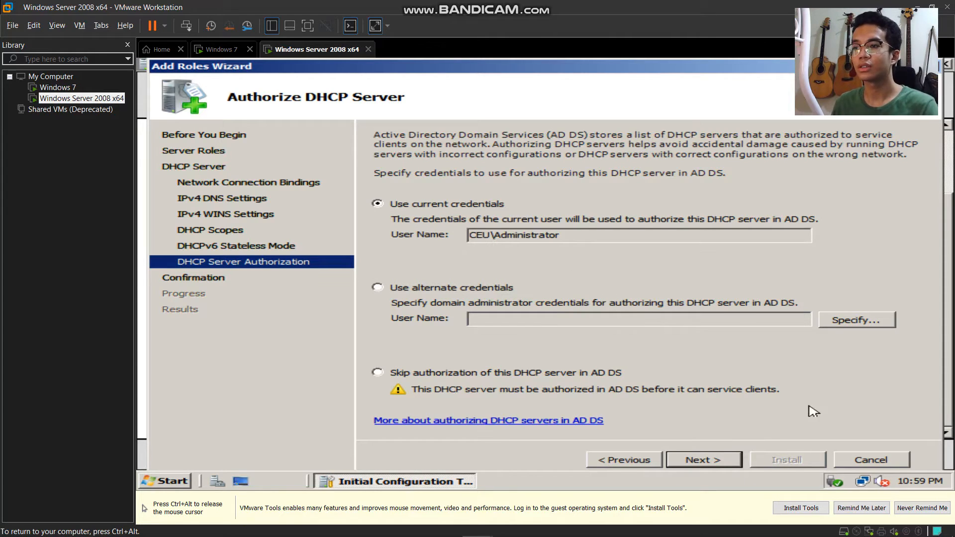
{"action": "left_click", "coordinate": [715, 466]}
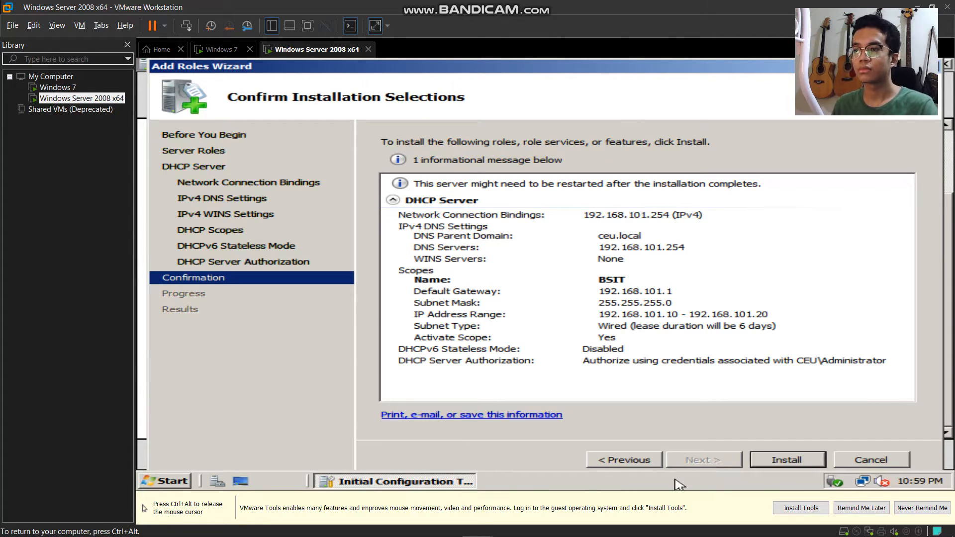
{"action": "left_click", "coordinate": [639, 467]}
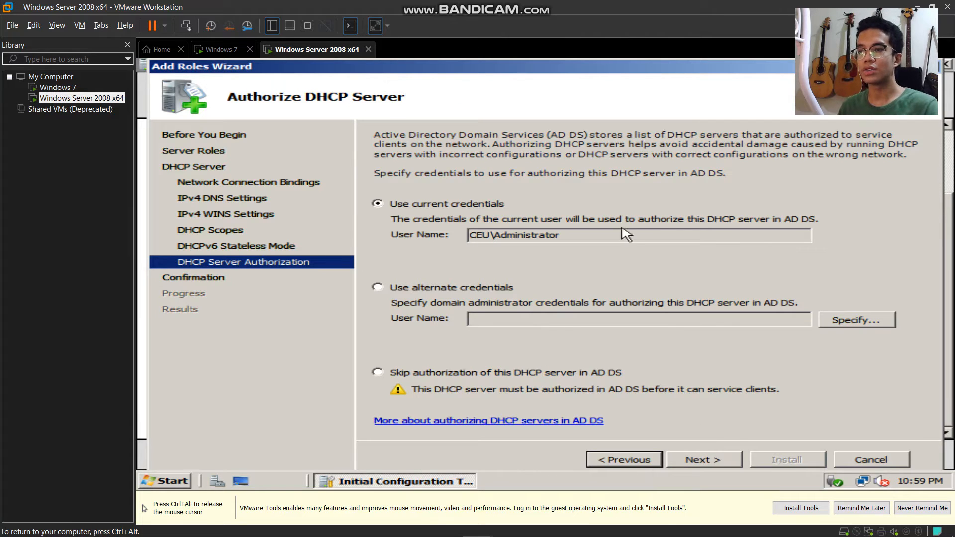
{"action": "left_click", "coordinate": [707, 467]}
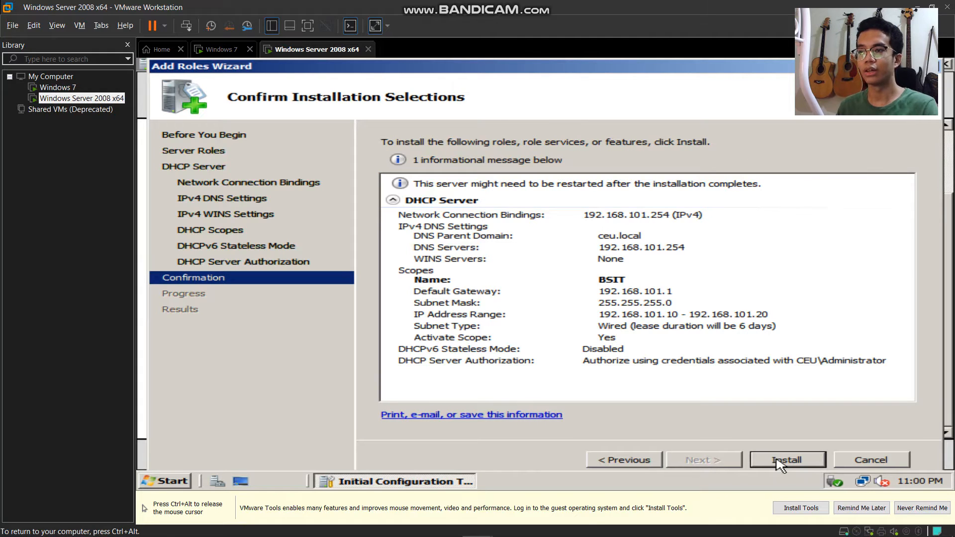
- Install the DHCP Server role and close the installation results
{"action": "left_click", "coordinate": [780, 464]}
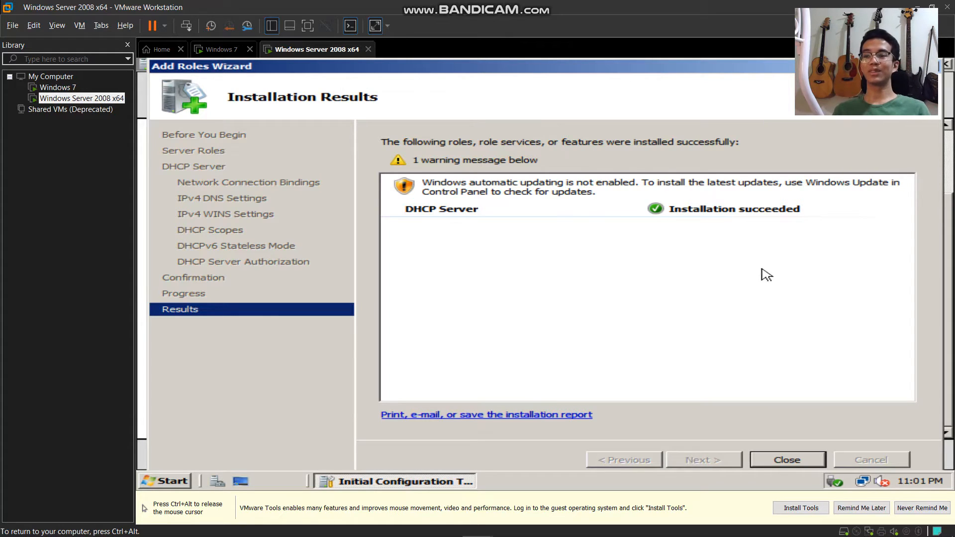
{"action": "left_click", "coordinate": [805, 462]}
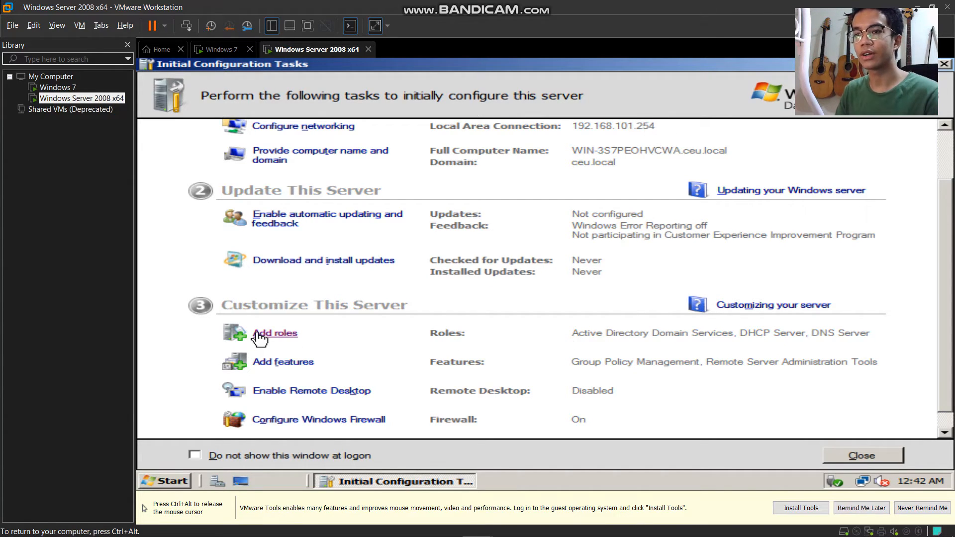
- Start adding roles and tick Print Services and File Services
{"action": "left_click", "coordinate": [281, 332]}
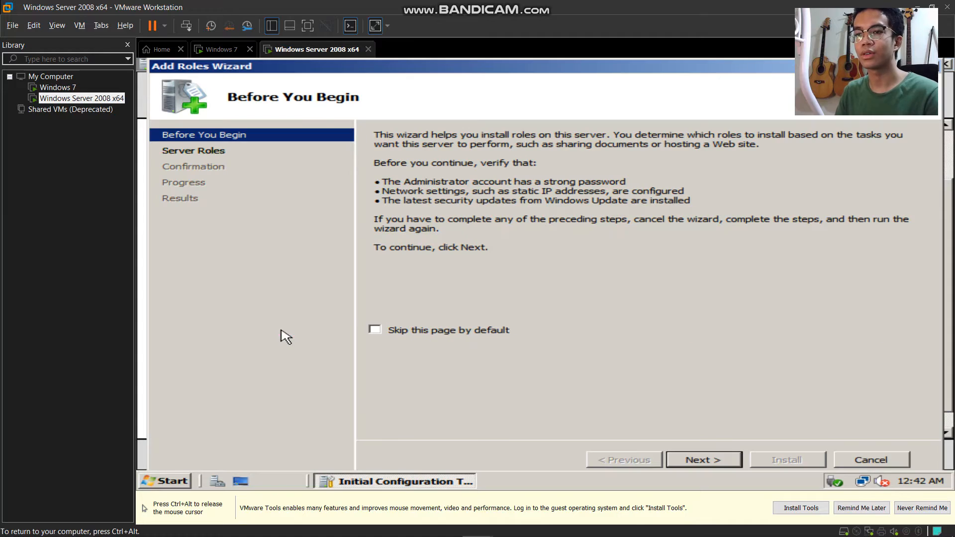
{"action": "left_click", "coordinate": [695, 462]}
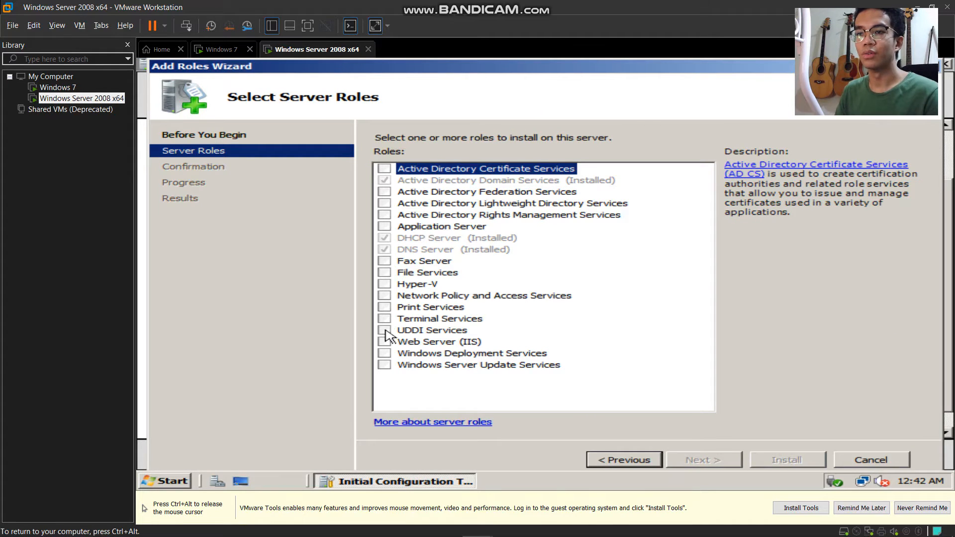
{"action": "left_click", "coordinate": [384, 308]}
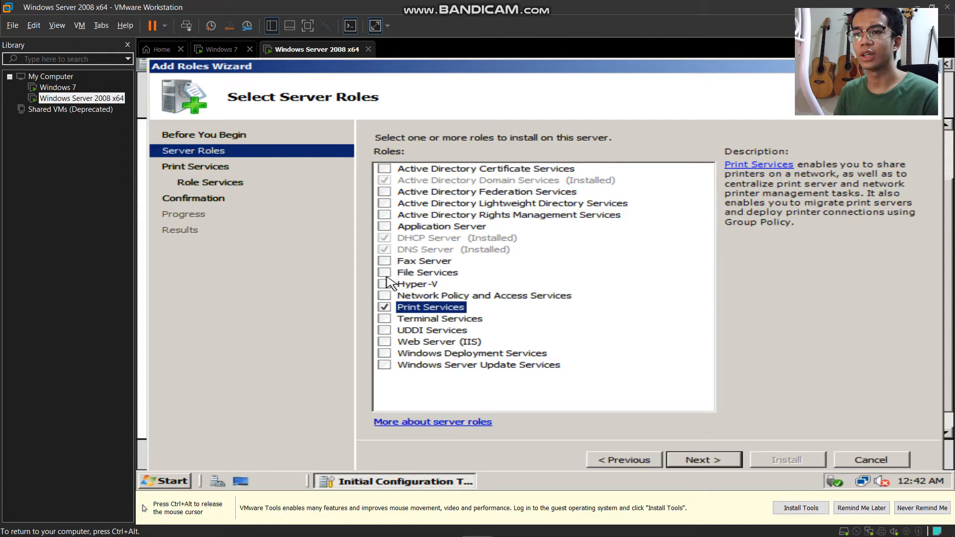
{"action": "left_click", "coordinate": [385, 273]}
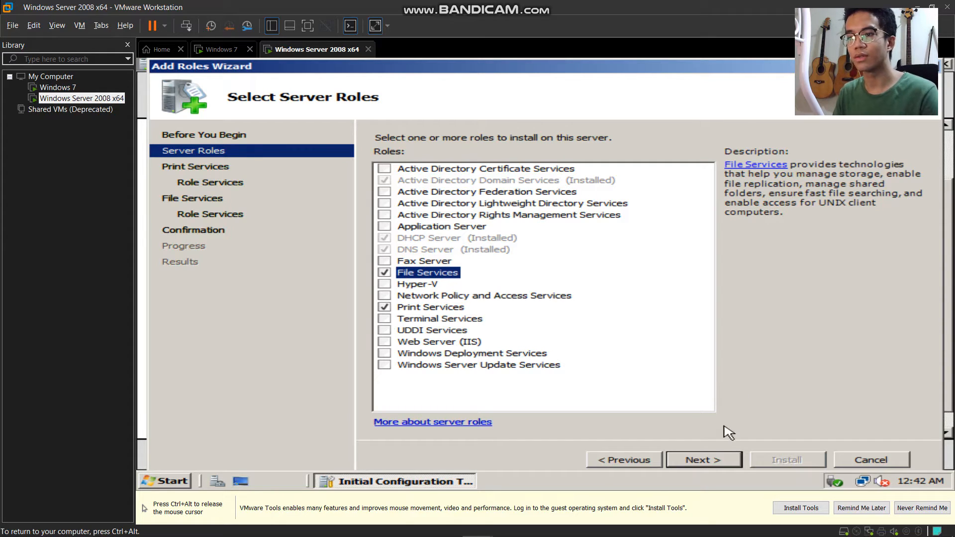
- Keep Print Server and add File Server Resource Manager to the File Services role services
{"action": "left_click", "coordinate": [719, 466]}
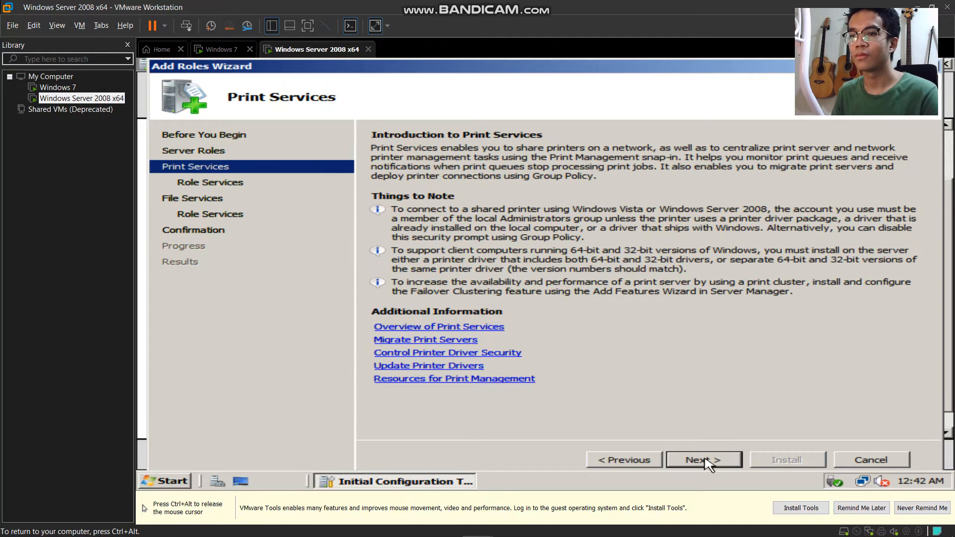
{"action": "left_click", "coordinate": [727, 466]}
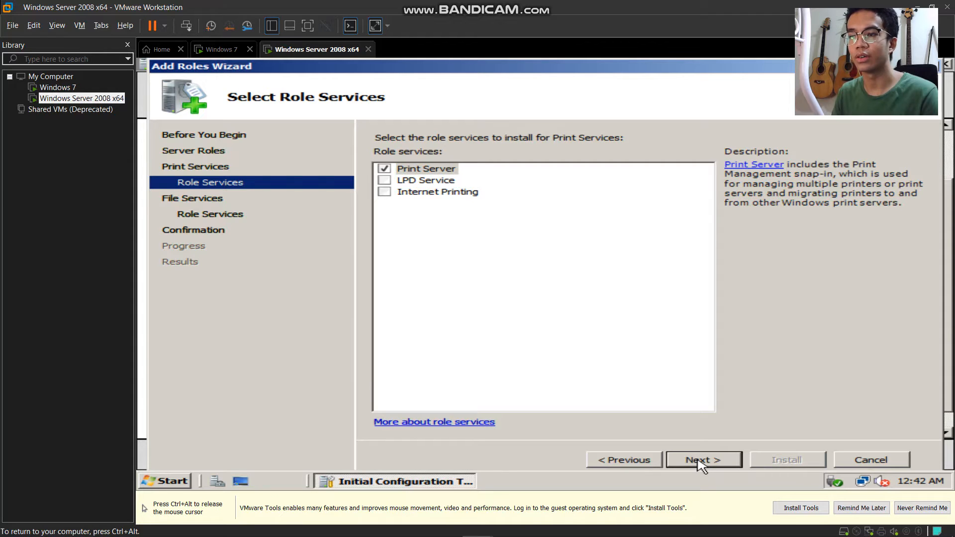
{"action": "left_click", "coordinate": [701, 466]}
{"action": "left_click", "coordinate": [705, 467]}
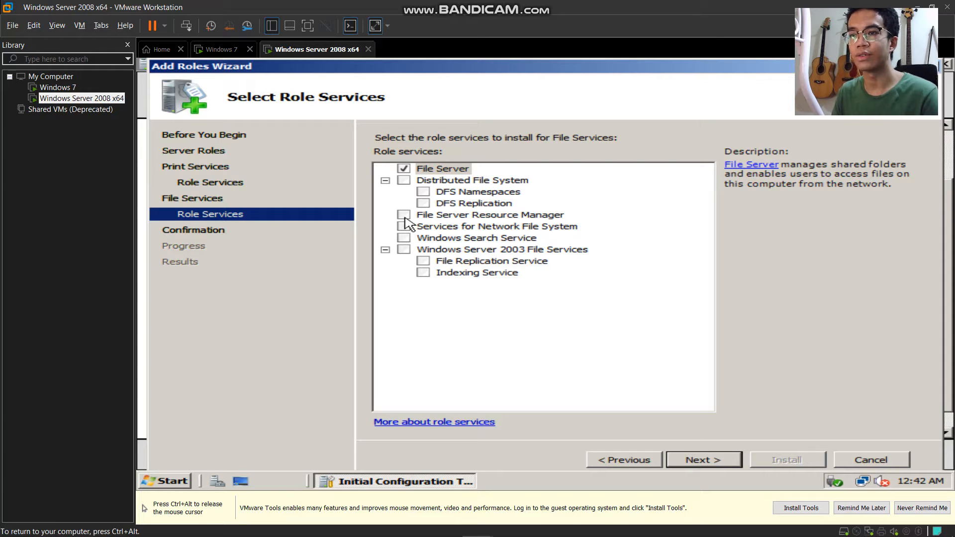
{"action": "left_click", "coordinate": [404, 216]}
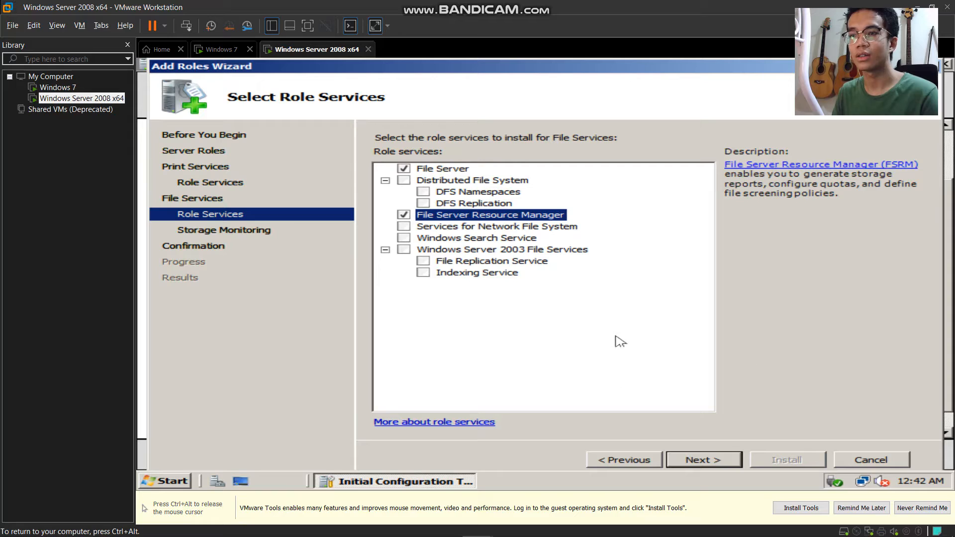
{"action": "left_click", "coordinate": [703, 464]}
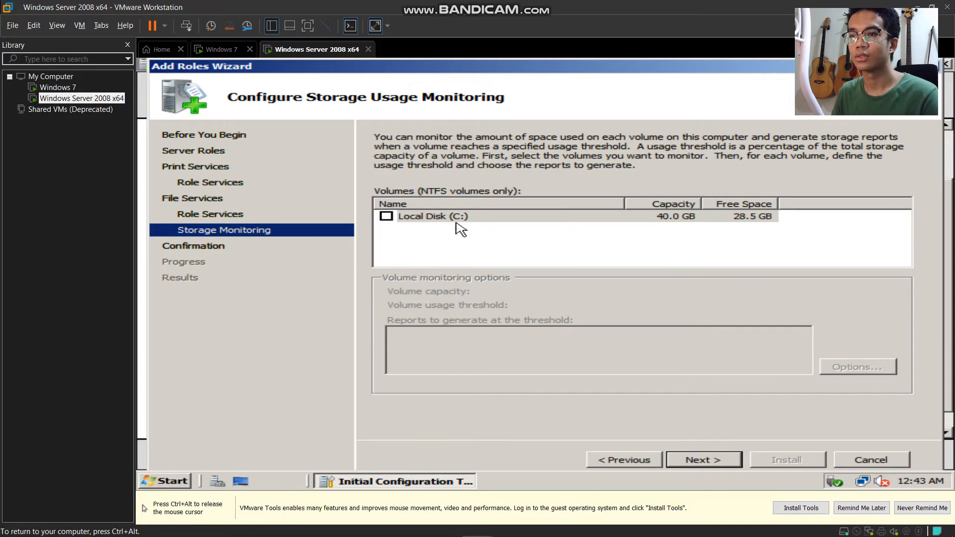
- Monitor Local Disk (C:) at 85% with reports in C:\StorageReports, then install both roles
{"action": "left_click", "coordinate": [386, 216]}
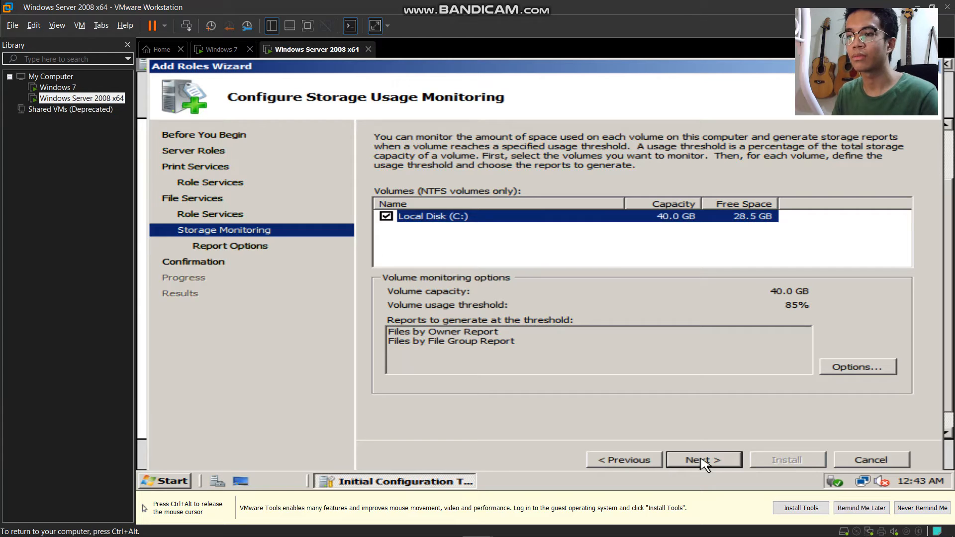
{"action": "left_click", "coordinate": [704, 466]}
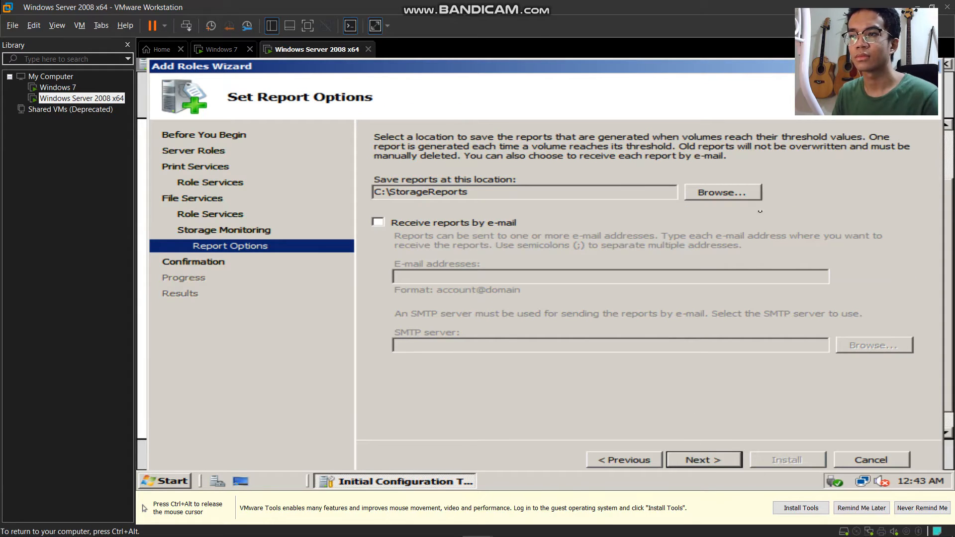
{"action": "left_click", "coordinate": [715, 457]}
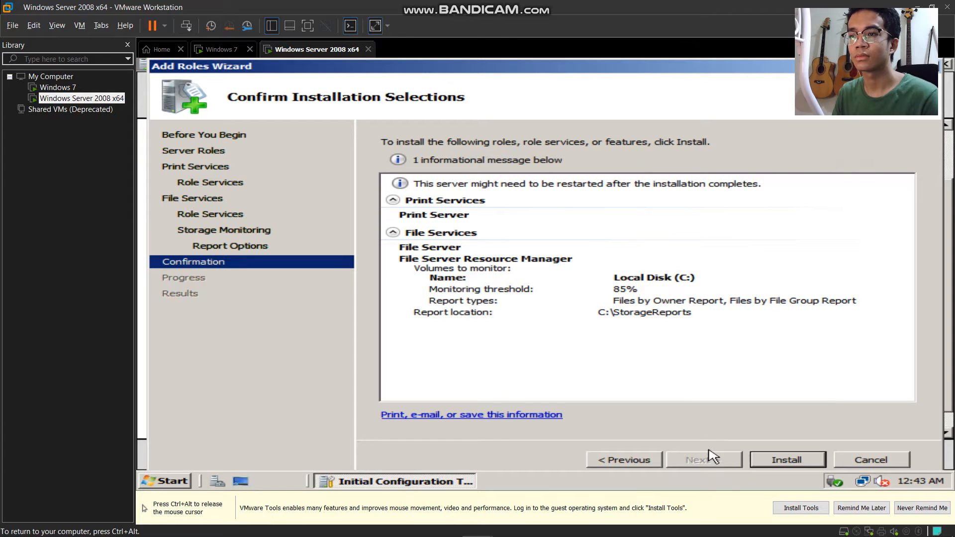
{"action": "left_click", "coordinate": [785, 463]}
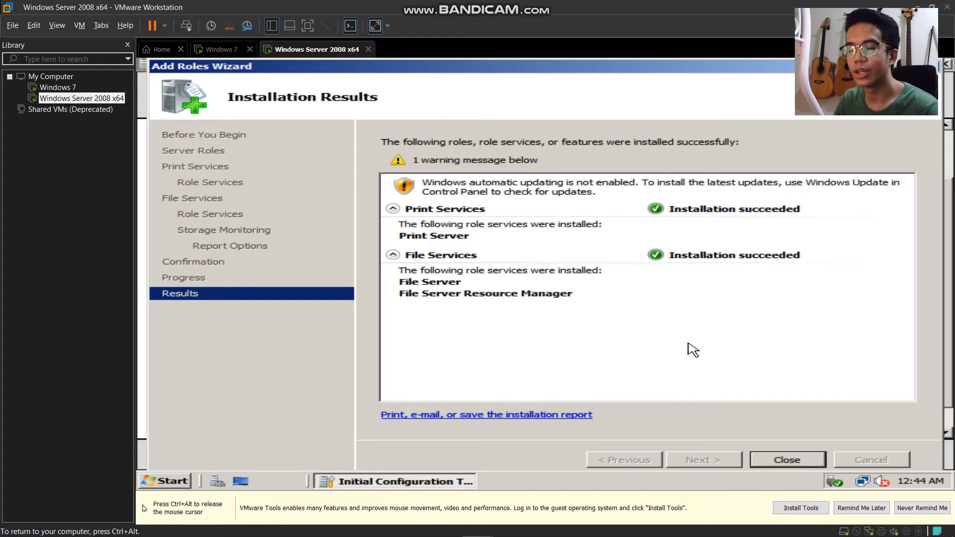
{"action": "left_click", "coordinate": [794, 462]}
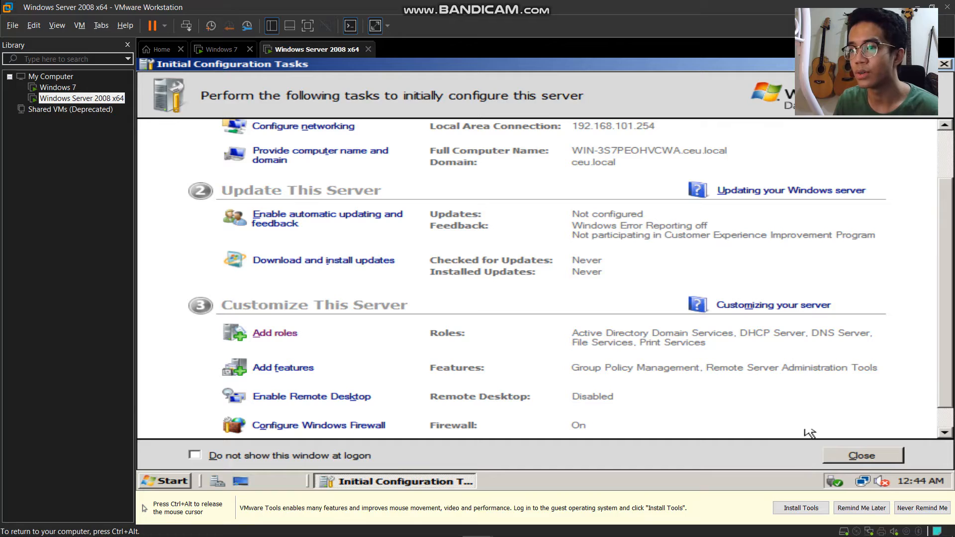
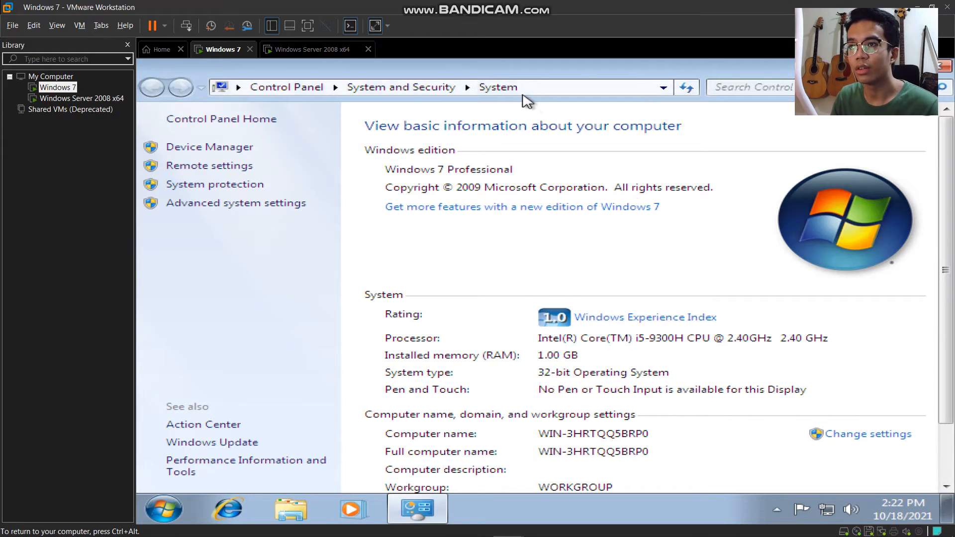
- Allow Remote Desktop connections from any version in System Properties, then close the System page
{"action": "left_click", "coordinate": [882, 437]}
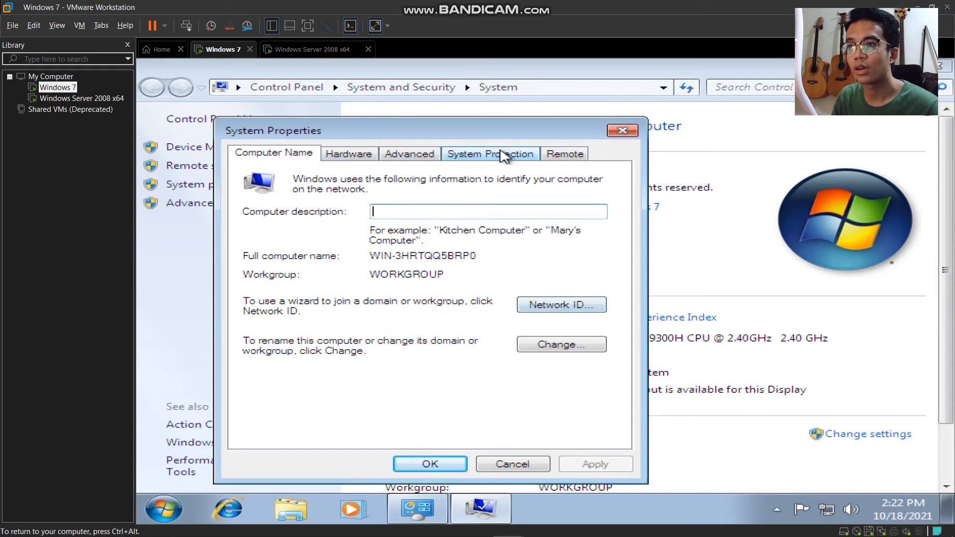
{"action": "left_click", "coordinate": [562, 160]}
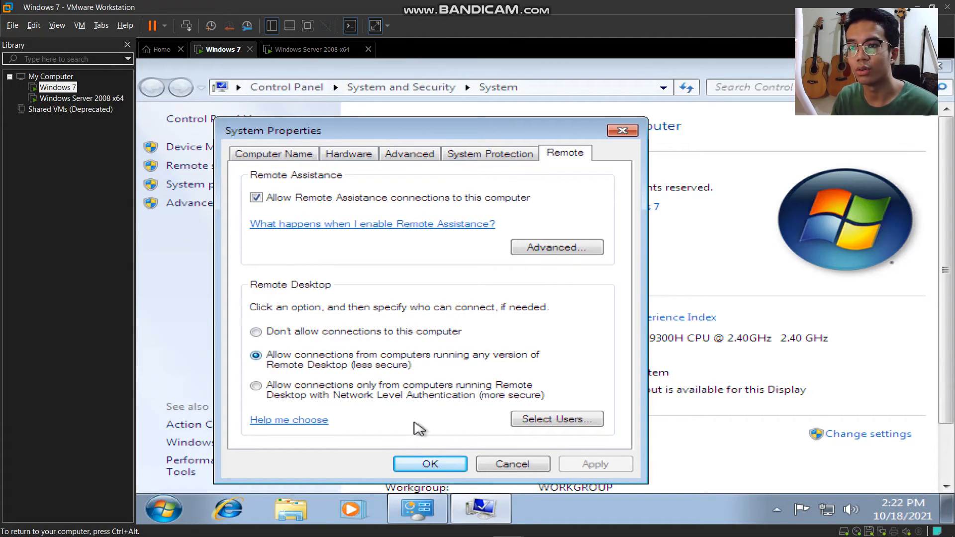
{"action": "left_click", "coordinate": [431, 464]}
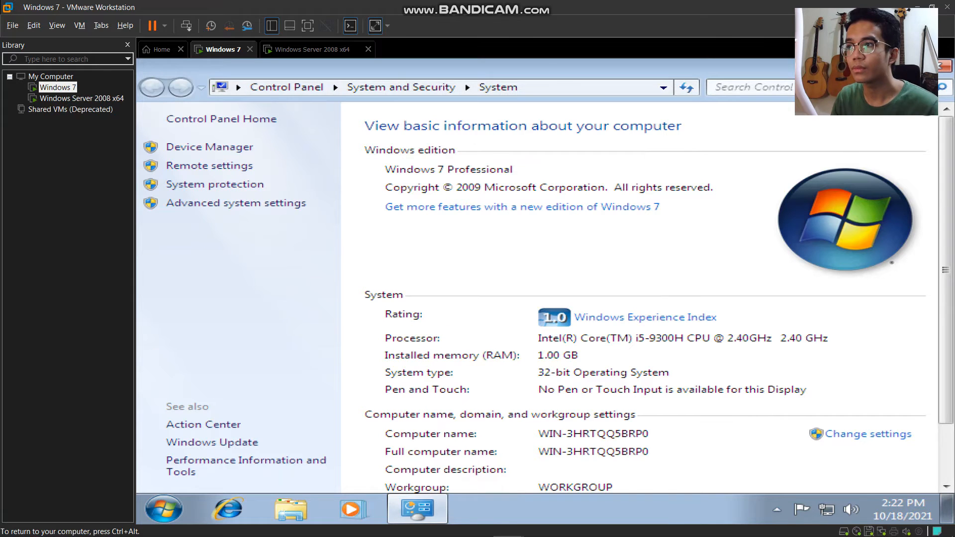
{"action": "left_click", "coordinate": [942, 67]}
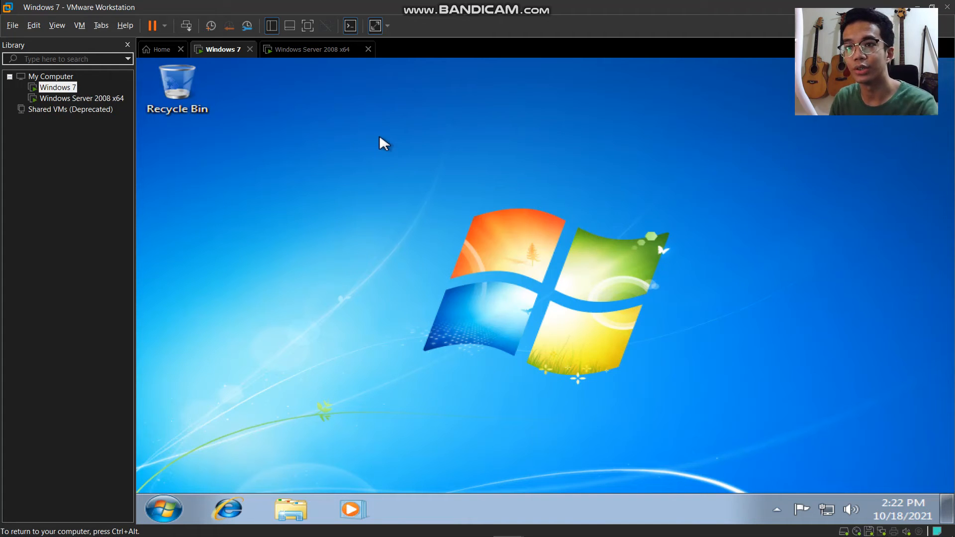
- Launch Remote Desktop Connection and connect to 192.168.101.254
{"action": "left_click", "coordinate": [169, 506]}
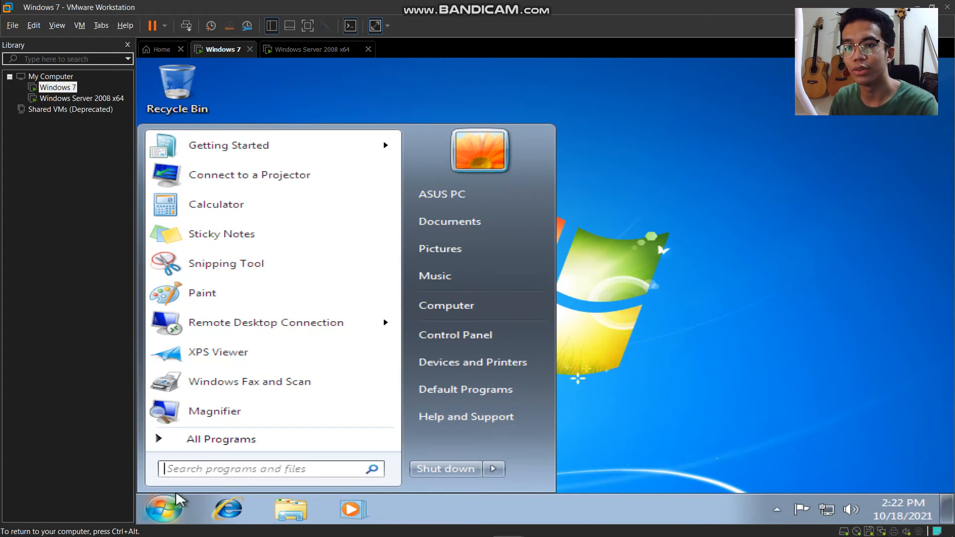
{"action": "left_click", "coordinate": [273, 331]}
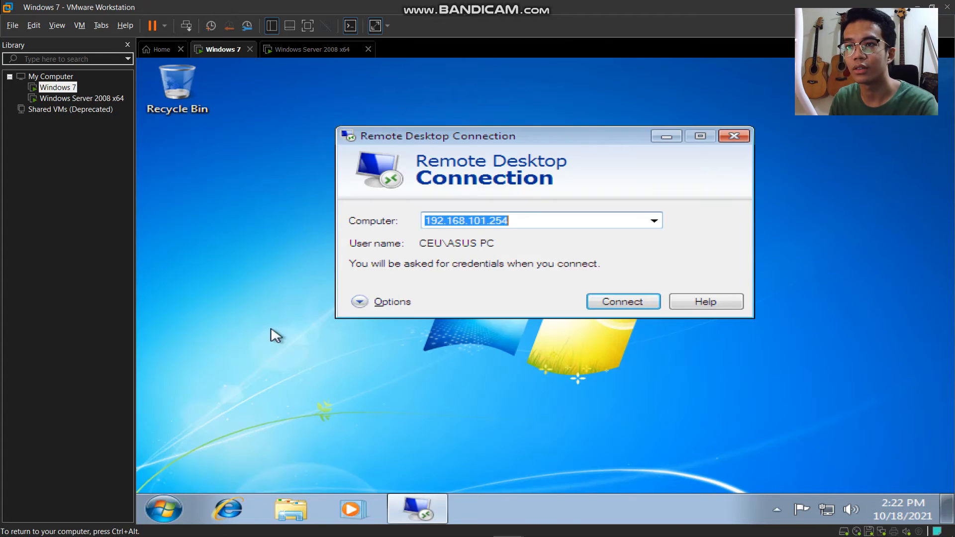
{"action": "left_click", "coordinate": [574, 223]}
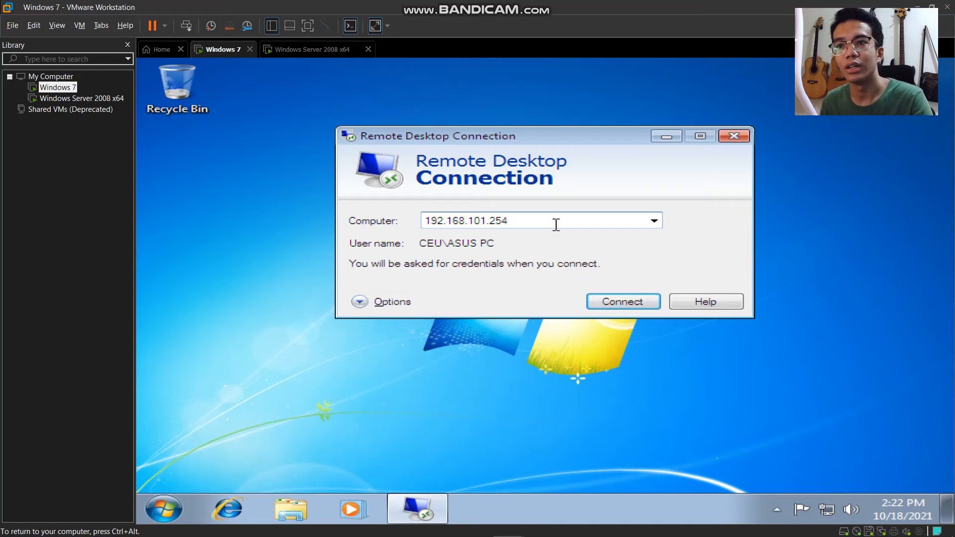
{"action": "left_click", "coordinate": [623, 303]}
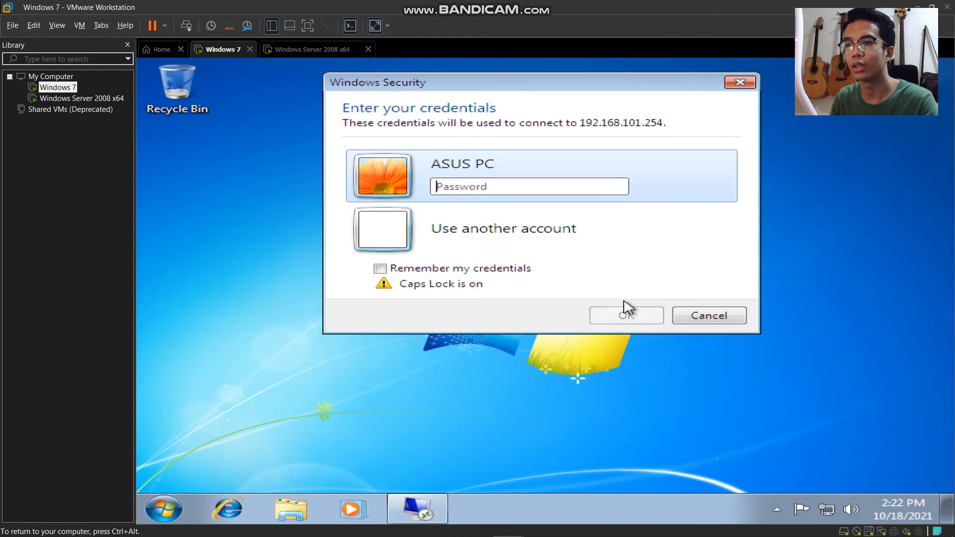
- Choose to use another account and enter the Administrator user name
{"action": "left_click", "coordinate": [499, 186]}
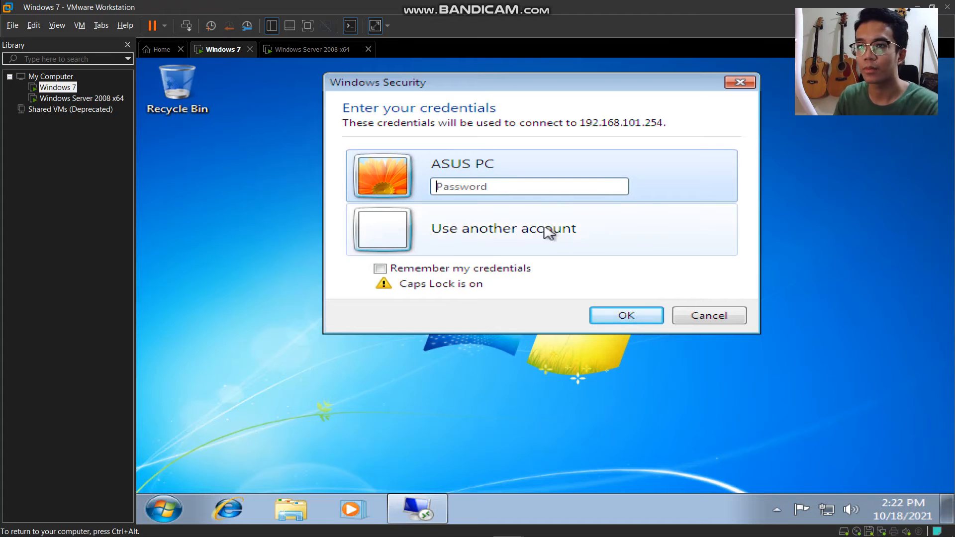
{"action": "left_click", "coordinate": [450, 231]}
{"action": "left_click", "coordinate": [474, 222]}
{"action": "type", "text": "a"}
{"action": "key", "text": "BackSpace"}
{"action": "type", "text": "a"}
{"action": "key", "text": "BackSpace"}
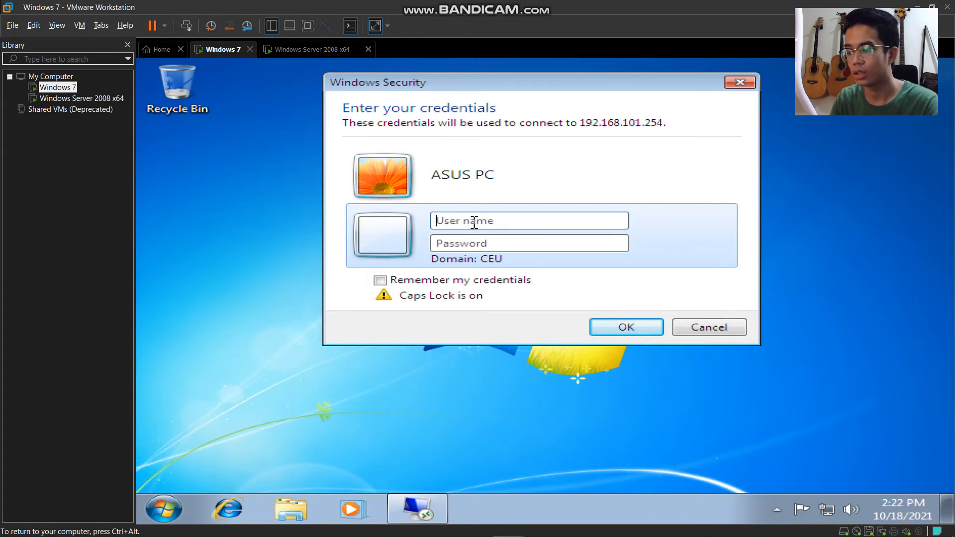
{"action": "key", "text": "Caps_Lock"}
{"action": "type", "text": "Administrator"}
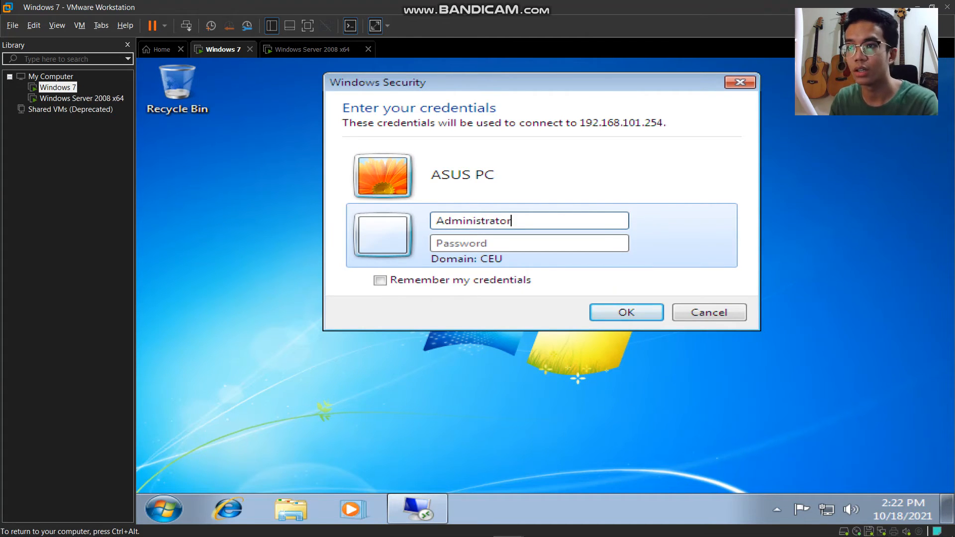
{"action": "left_click", "coordinate": [464, 244]}
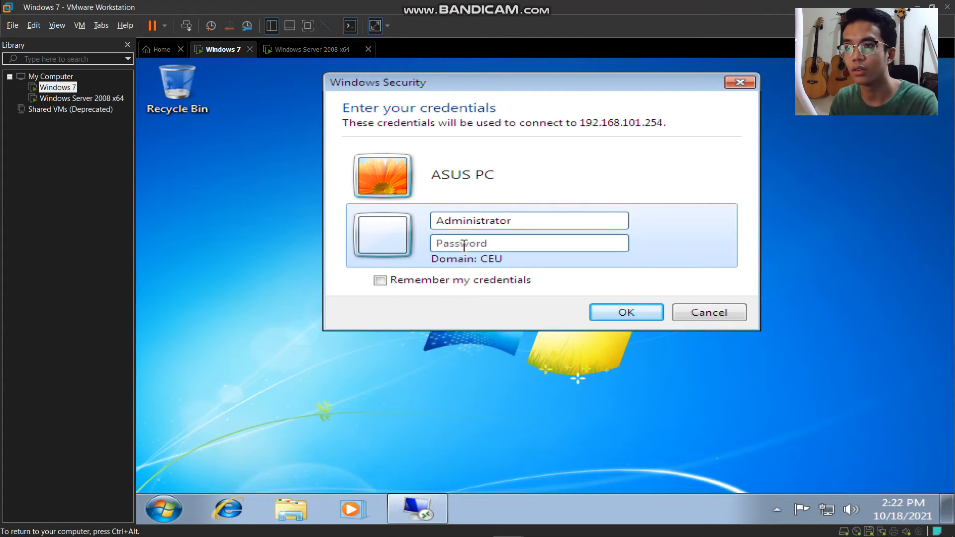
- Enter the account password, connect, and accept the unverified certificate
{"action": "type", "text": "••••"}
{"action": "key", "text": "Caps_Lock"}
{"action": "type", "text": "••"}
{"action": "key", "text": "Caps_Lock"}
{"action": "type", "text": "•••"}
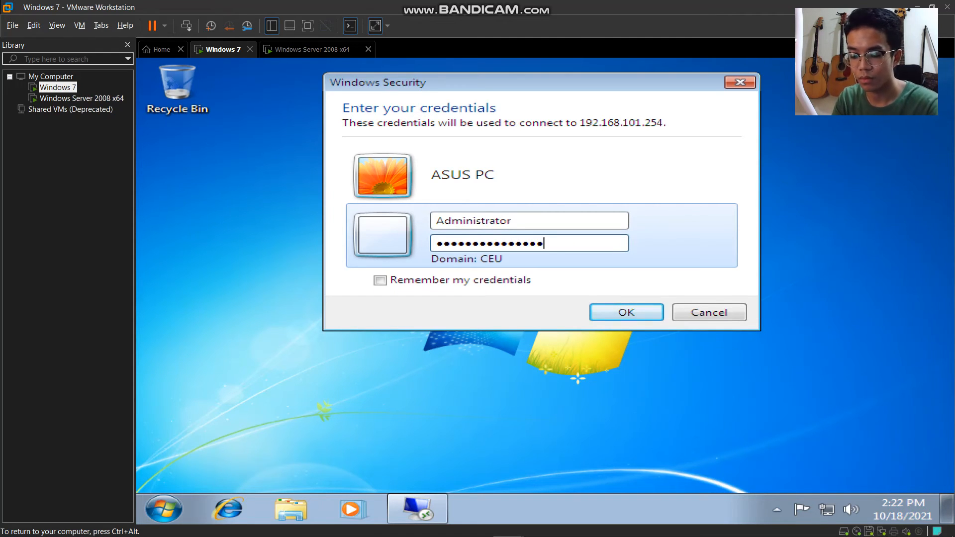
{"action": "key", "text": "Return"}
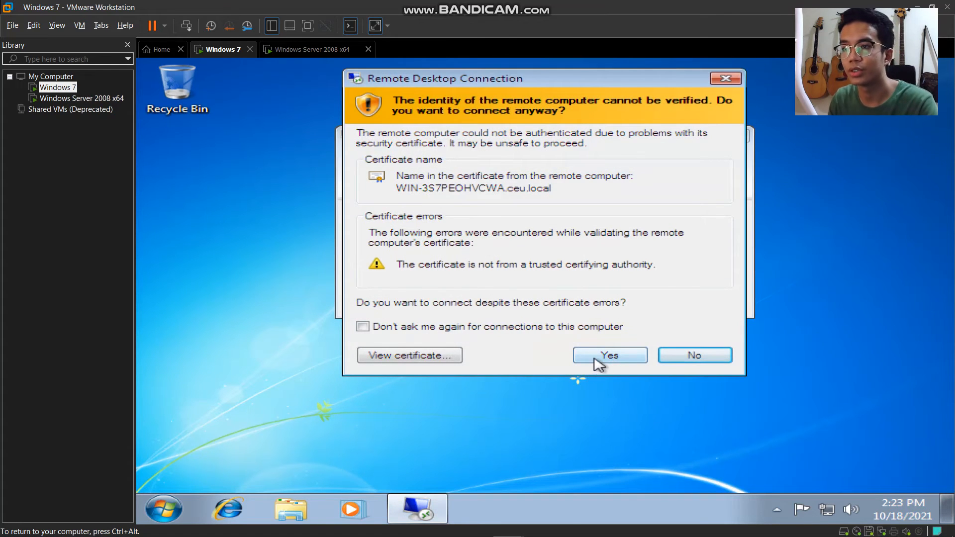
{"action": "left_click", "coordinate": [595, 358]}
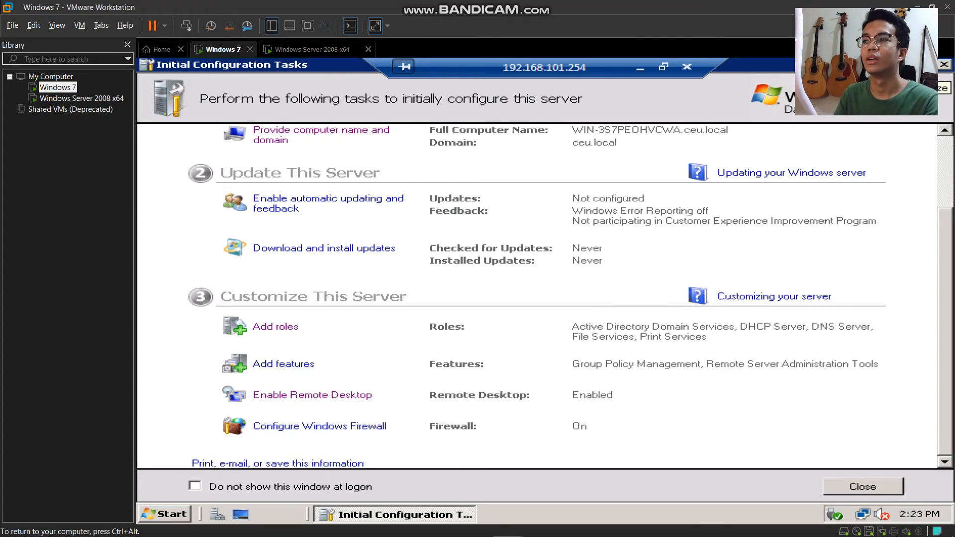
- Minimize Initial Configuration Tasks and create a Noza Sample folder on the remote desktop
{"action": "left_click", "coordinate": [917, 65]}
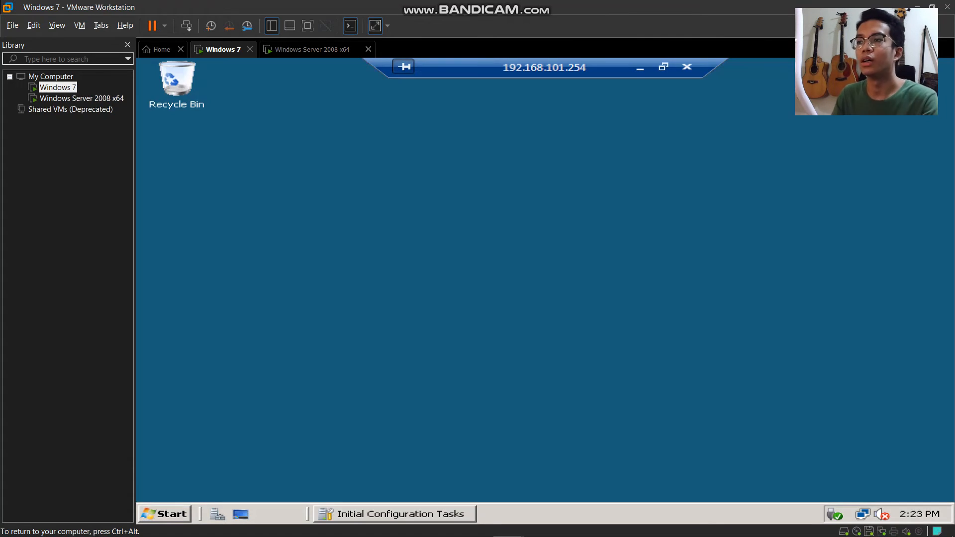
{"action": "right_click", "coordinate": [396, 160]}
{"action": "mouse_move", "coordinate": [435, 169]}
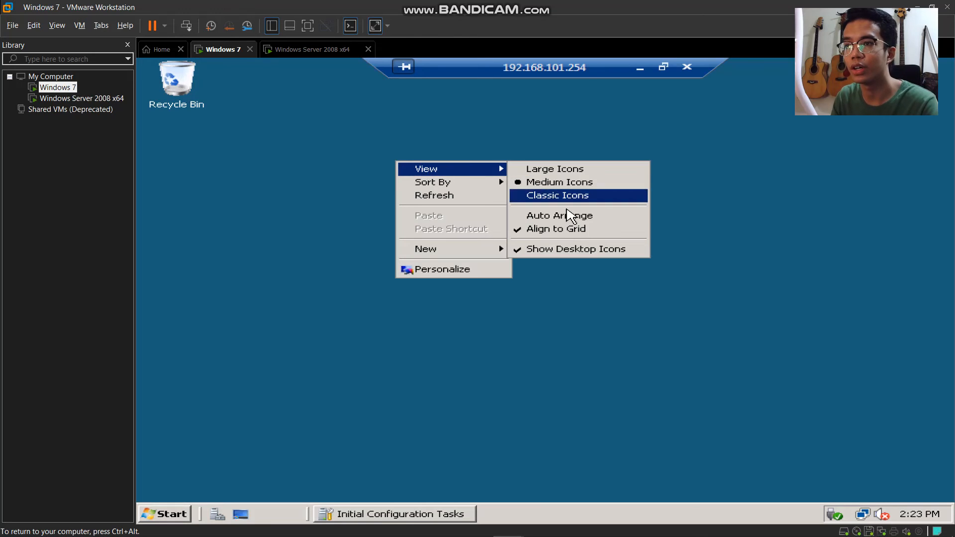
{"action": "mouse_move", "coordinate": [460, 253]}
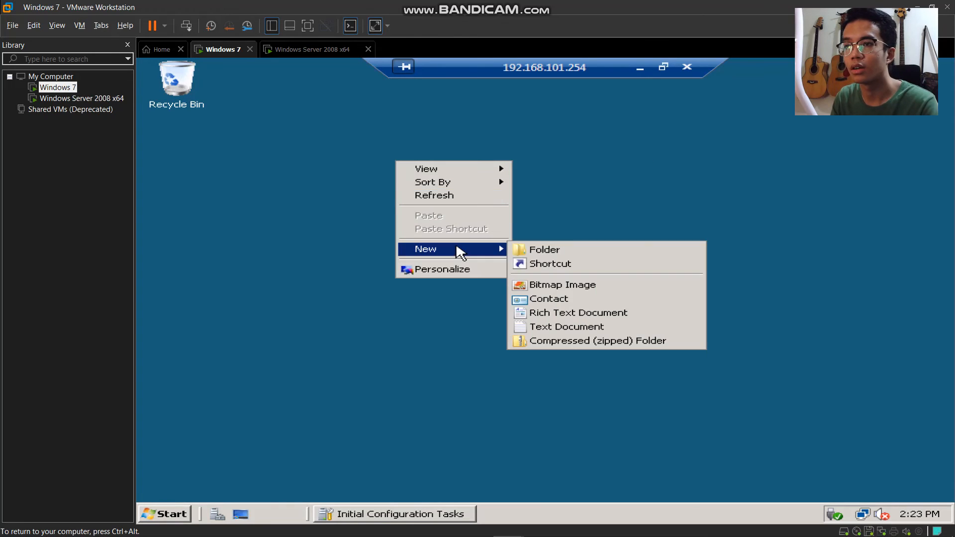
{"action": "left_click", "coordinate": [542, 249]}
{"action": "type", "text": "Noza Sample"}
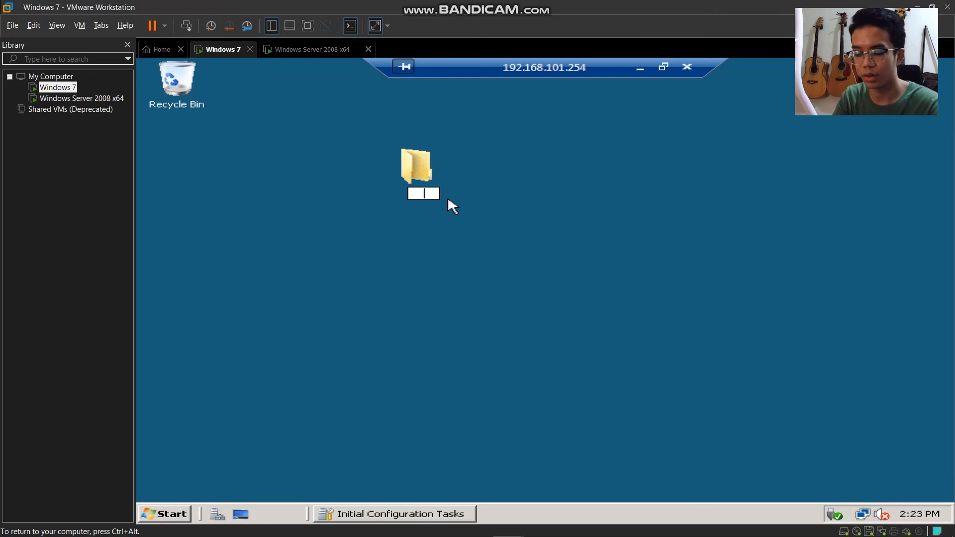
{"action": "key", "text": "Return"}
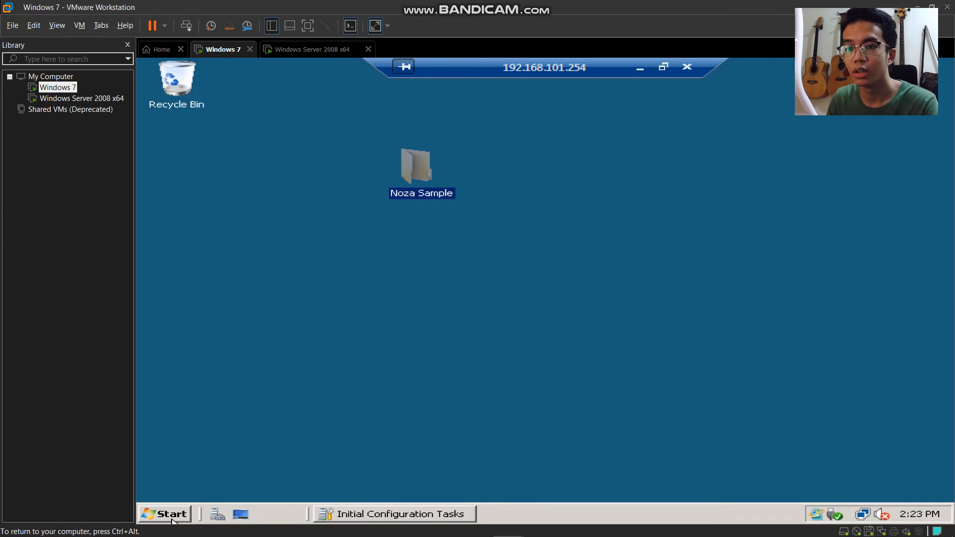
- Save a Notepad note reading 'Good Morning!!' as Noza Trial in Noza Sample, then disconnect
{"action": "left_click", "coordinate": [166, 514]}
{"action": "left_click", "coordinate": [255, 208]}
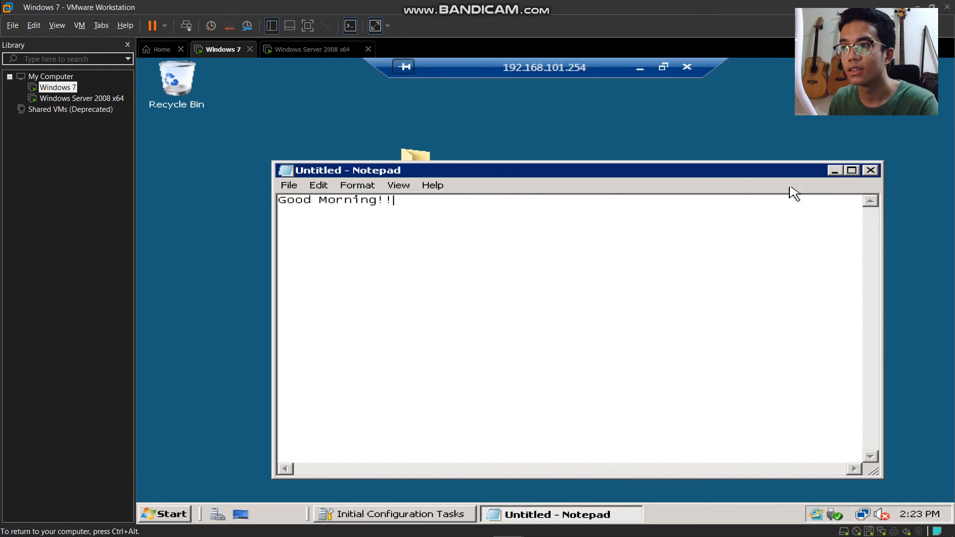
{"action": "left_click", "coordinate": [870, 170]}
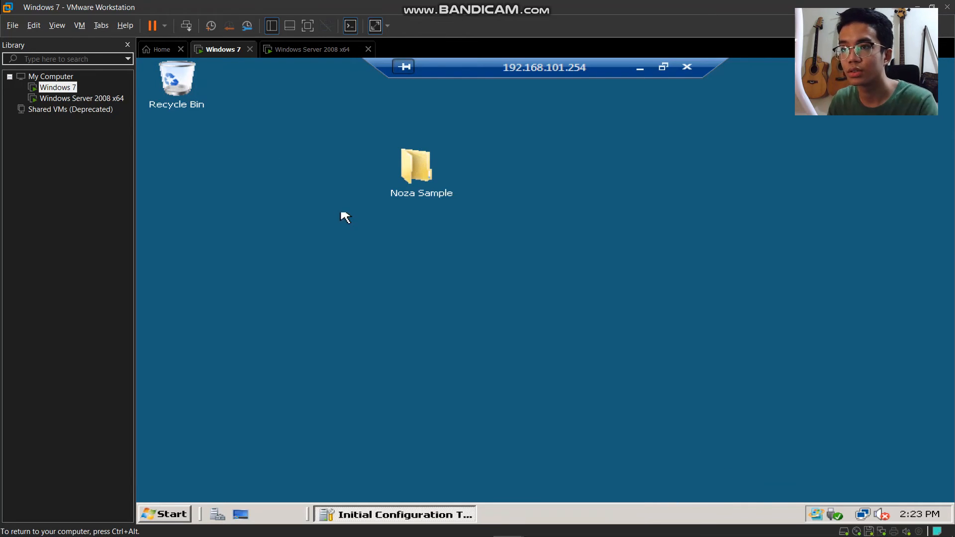
{"action": "double_click", "coordinate": [413, 184]}
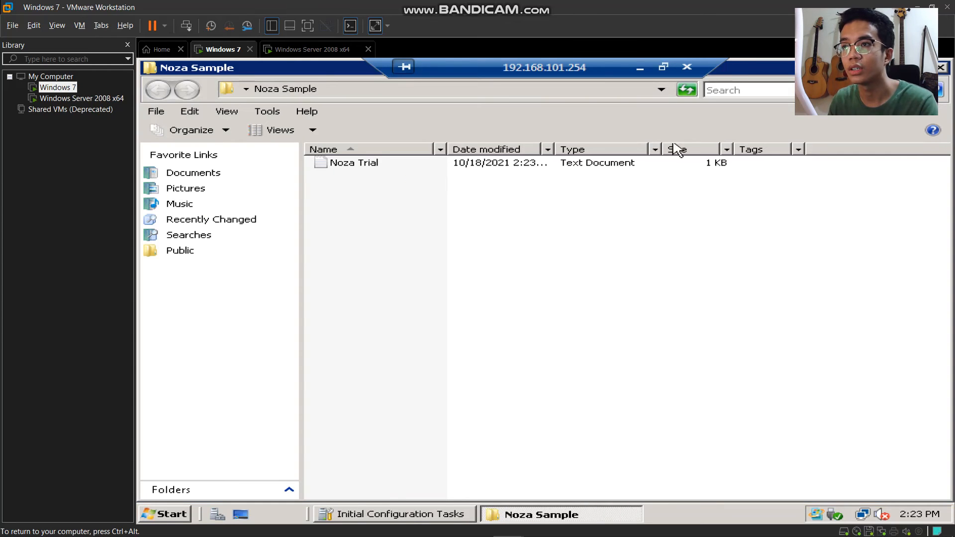
{"action": "left_click", "coordinate": [686, 68]}
{"action": "left_click", "coordinate": [642, 341]}
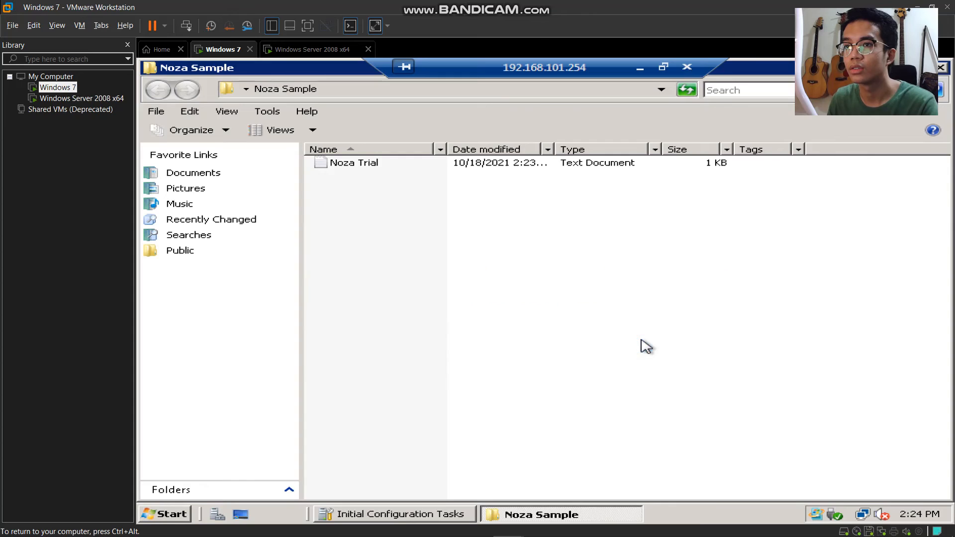
- Sign in to the Windows Server 2008 VM console as administrator
{"action": "left_click", "coordinate": [306, 50]}
{"action": "left_click", "coordinate": [545, 274]}
{"action": "key", "text": "ctrl+alt+Insert"}
{"action": "left_click", "coordinate": [358, 318]}
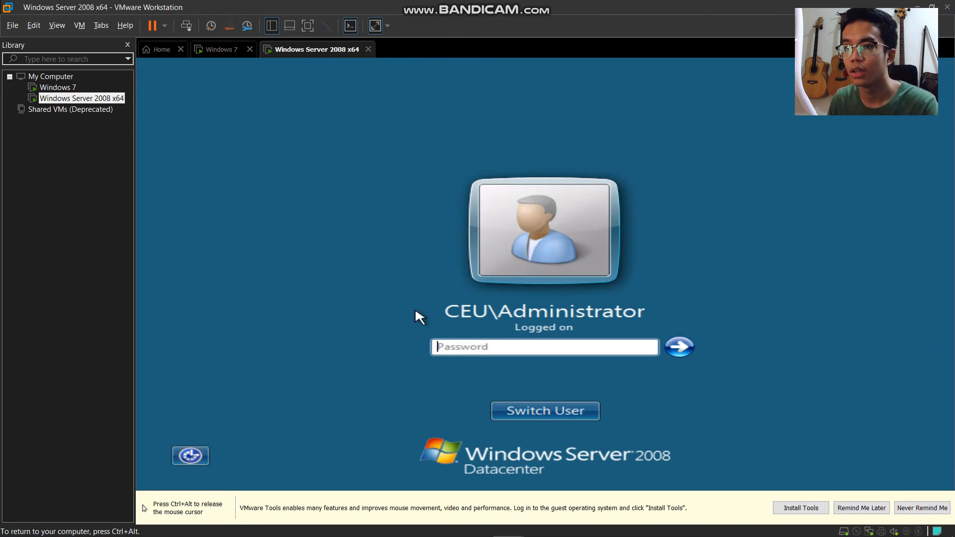
{"action": "left_click", "coordinate": [479, 346]}
{"action": "type", "text": "P"}
{"action": "key", "text": "Return"}
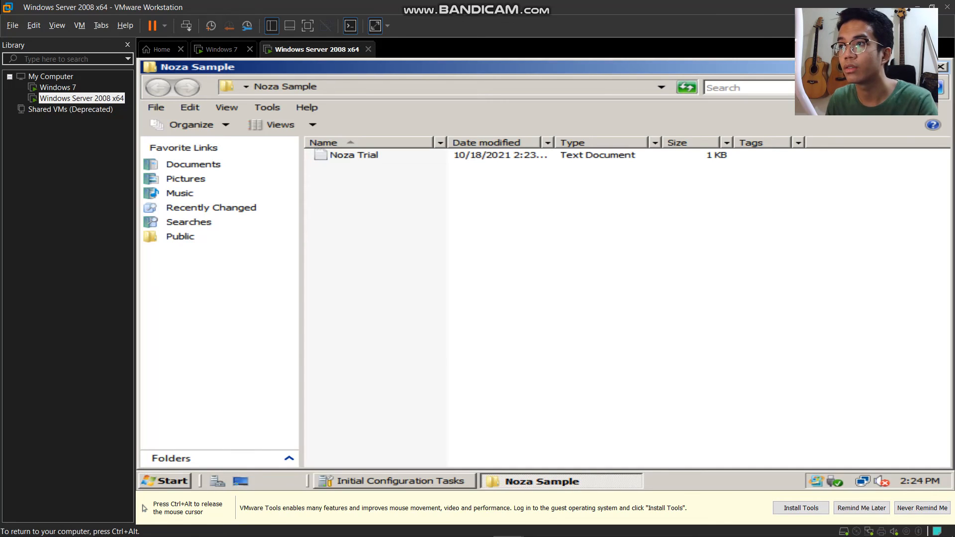
- Reopen the Noza Sample folder and open Noza Trial to check its text
{"action": "left_click", "coordinate": [945, 65]}
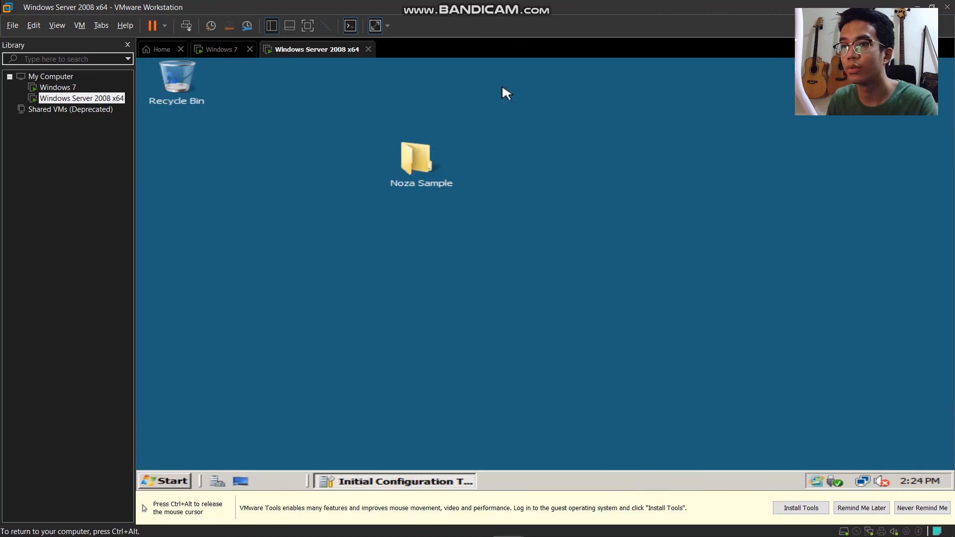
{"action": "double_click", "coordinate": [410, 164]}
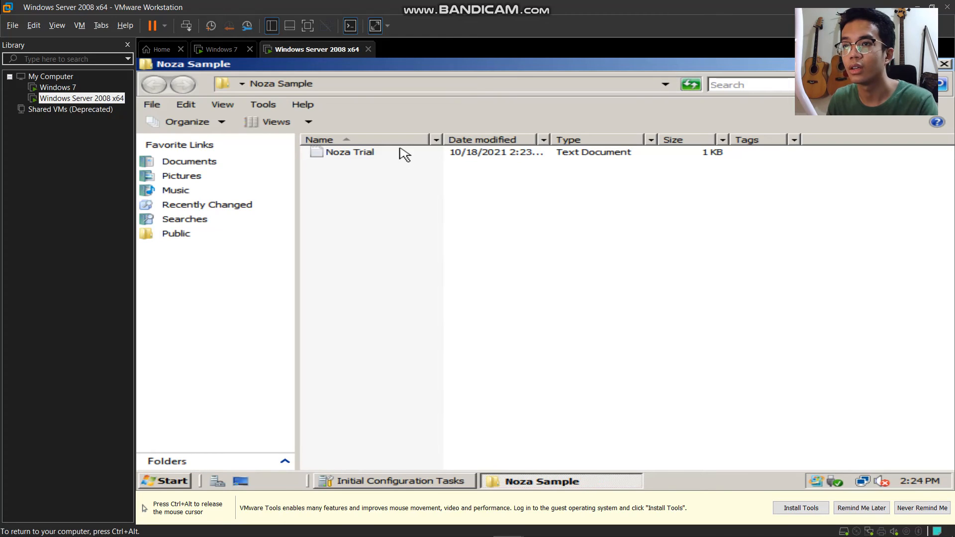
{"action": "double_click", "coordinate": [397, 156]}
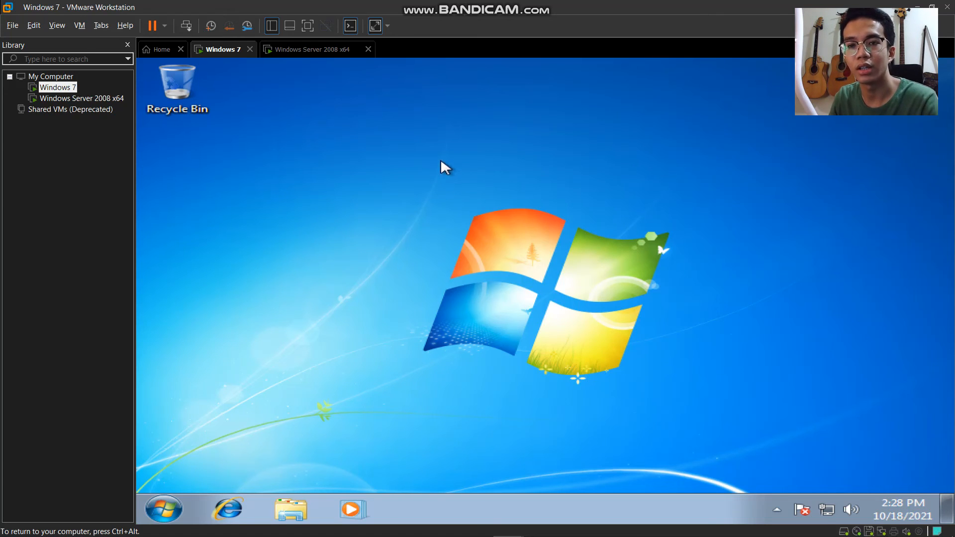
- Reconnect to 192.168.101.254 over Remote Desktop as user ASUS PC, accepting the certificate
{"action": "left_click", "coordinate": [164, 515]}
{"action": "left_click", "coordinate": [261, 329]}
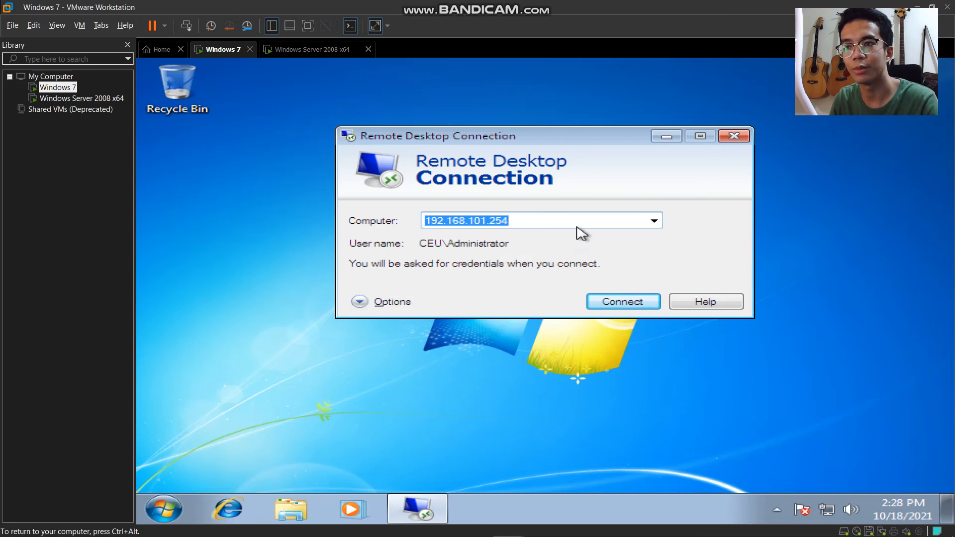
{"action": "left_click", "coordinate": [629, 308]}
{"action": "left_click", "coordinate": [436, 247]}
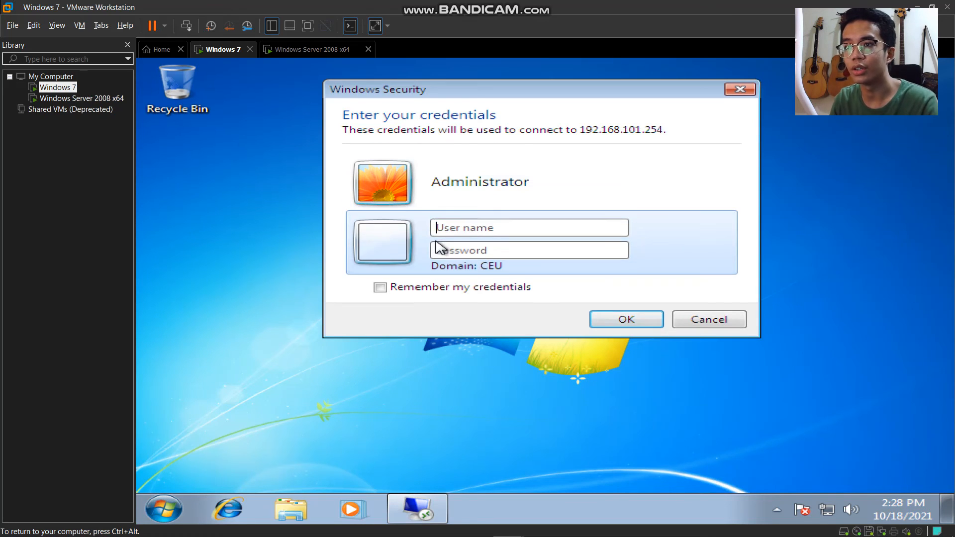
{"action": "left_click", "coordinate": [469, 231]}
{"action": "key", "text": "Caps_Lock"}
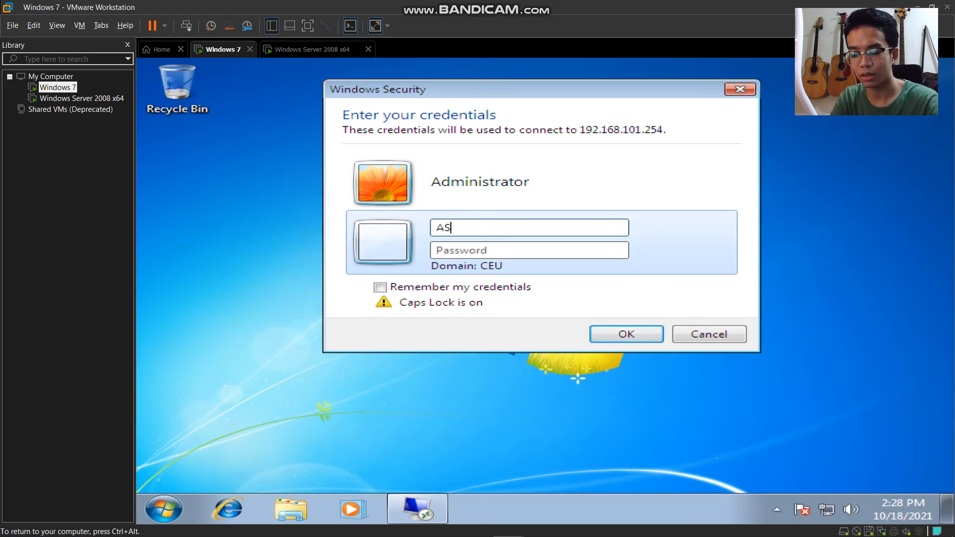
{"action": "type", "text": "ASUS PC"}
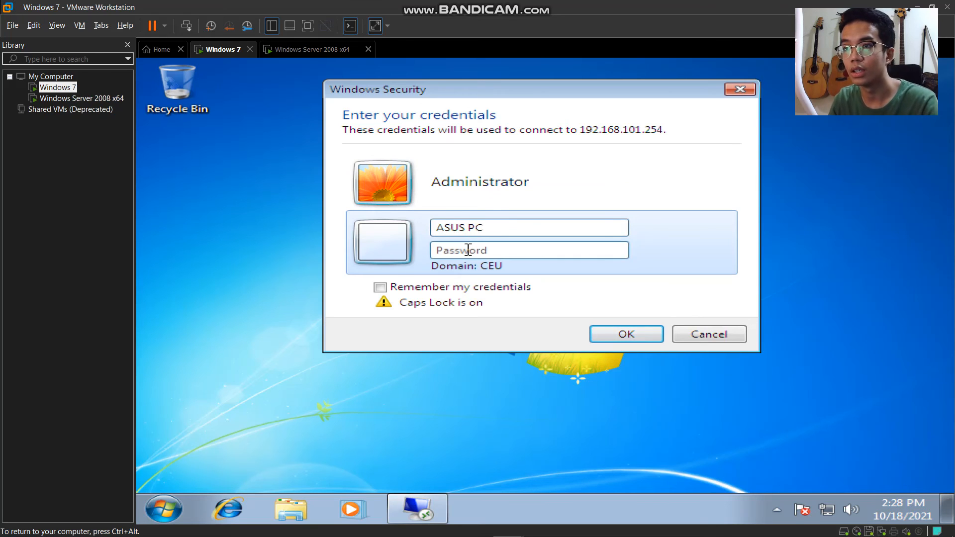
{"action": "key", "text": "Caps_Lock"}
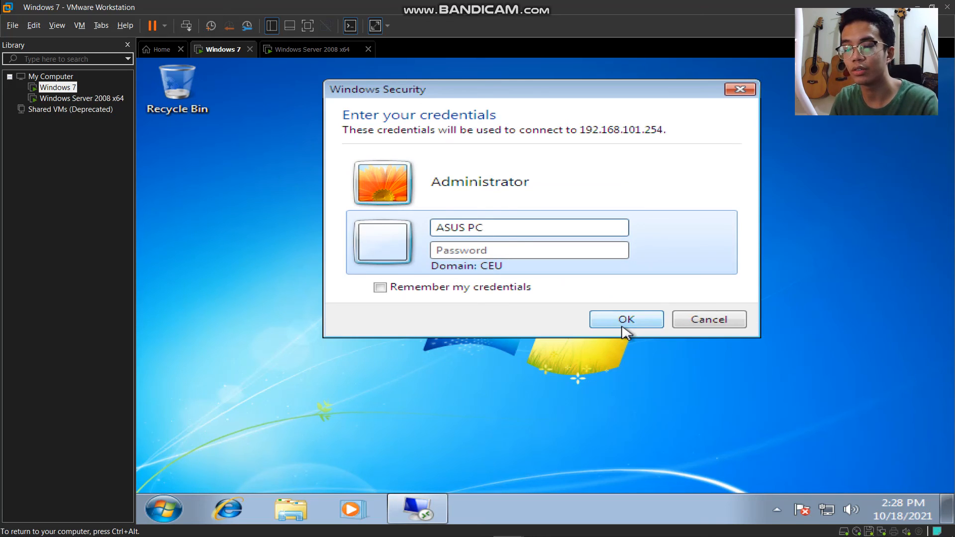
{"action": "left_click", "coordinate": [625, 323]}
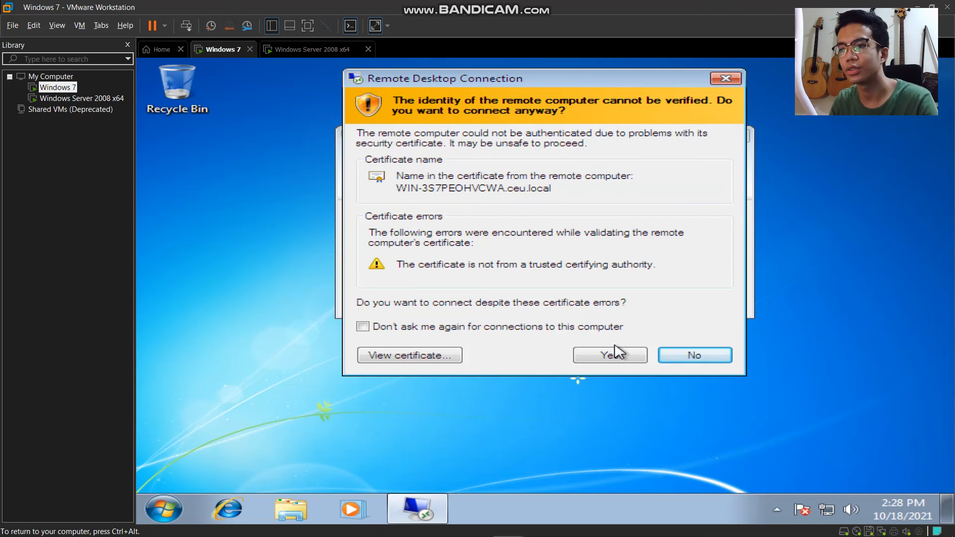
{"action": "left_click", "coordinate": [616, 355]}
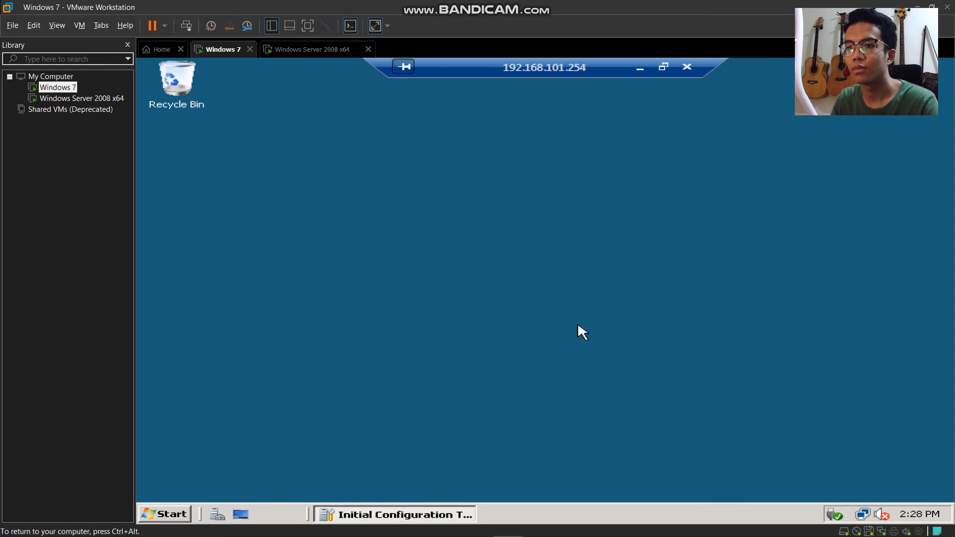
- Create a Noza Sample folder on the remote server's desktop
{"action": "right_click", "coordinate": [377, 144]}
{"action": "mouse_move", "coordinate": [485, 233]}
{"action": "left_click", "coordinate": [520, 231]}
{"action": "type", "text": "Noza Sample"}
{"action": "key", "text": "Return"}
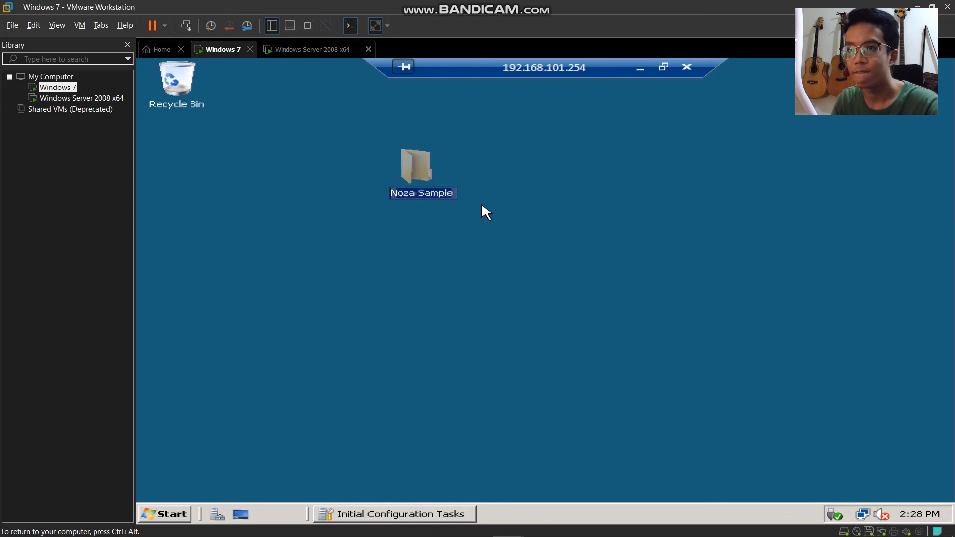
- Save a Notepad note reading 'Good Morning!!' as Noza Trial, then end the remote session
{"action": "left_click", "coordinate": [166, 516]}
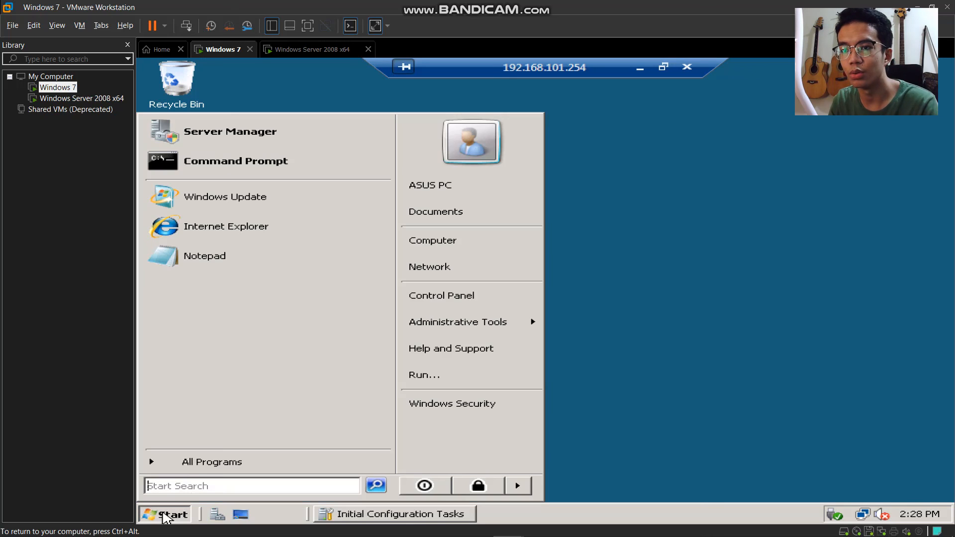
{"action": "left_click", "coordinate": [226, 257]}
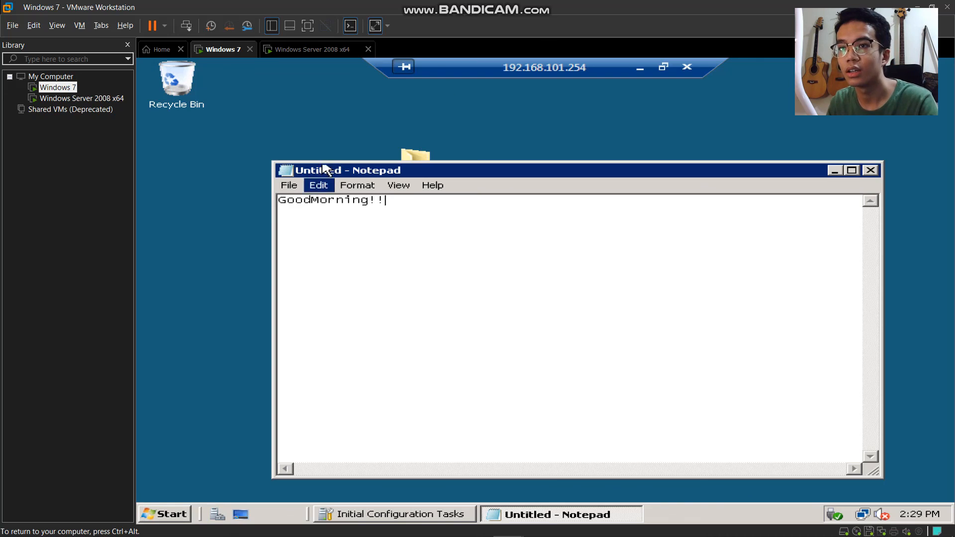
{"action": "left_click", "coordinate": [313, 201]}
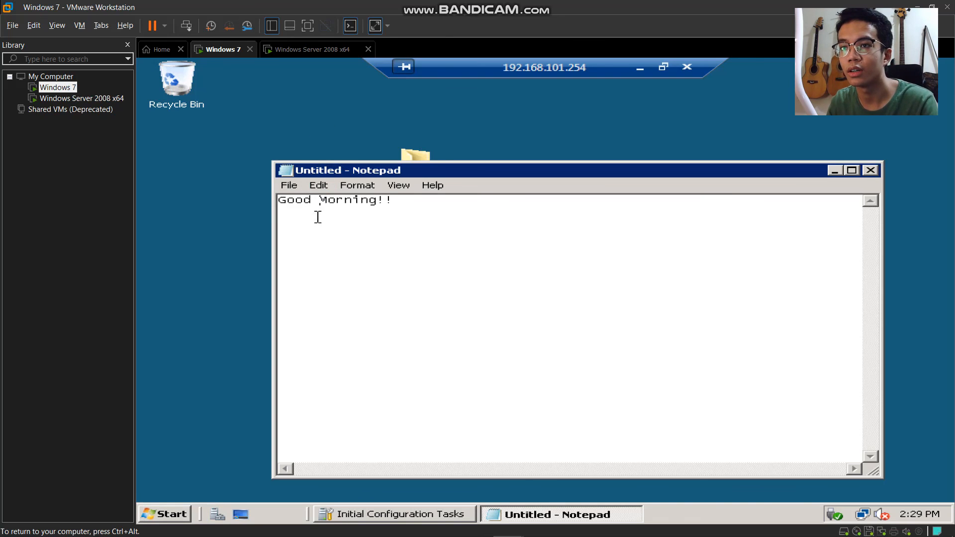
{"action": "left_click", "coordinate": [765, 486]}
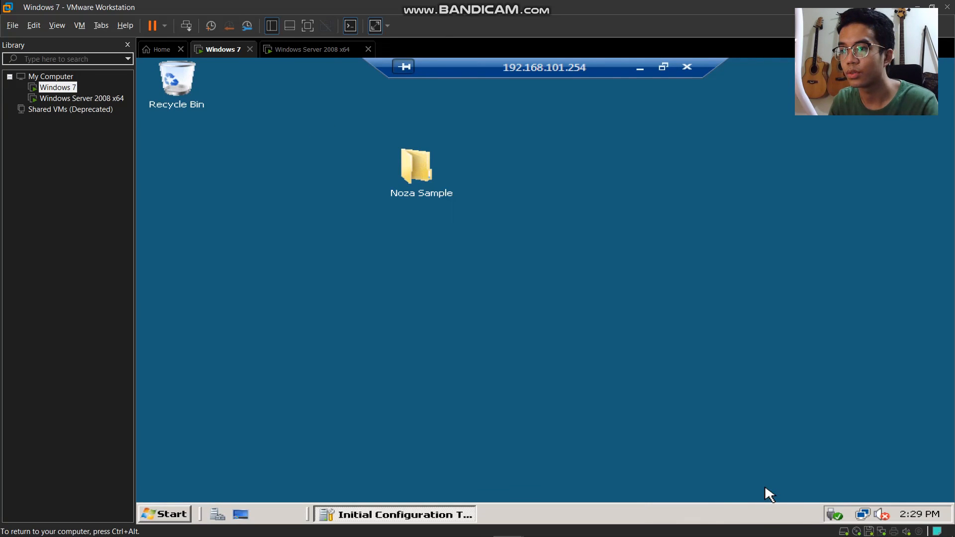
{"action": "left_click", "coordinate": [689, 68]}
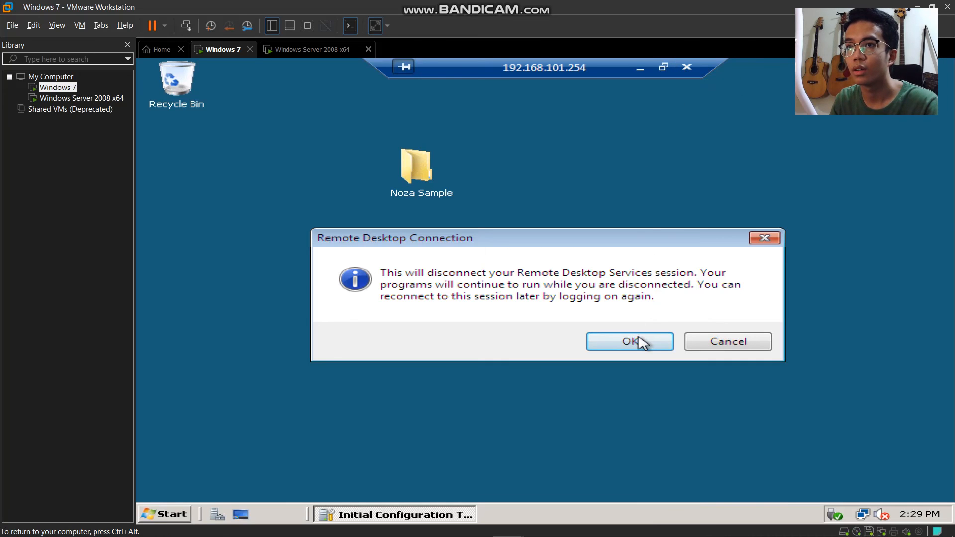
{"action": "left_click", "coordinate": [639, 340]}
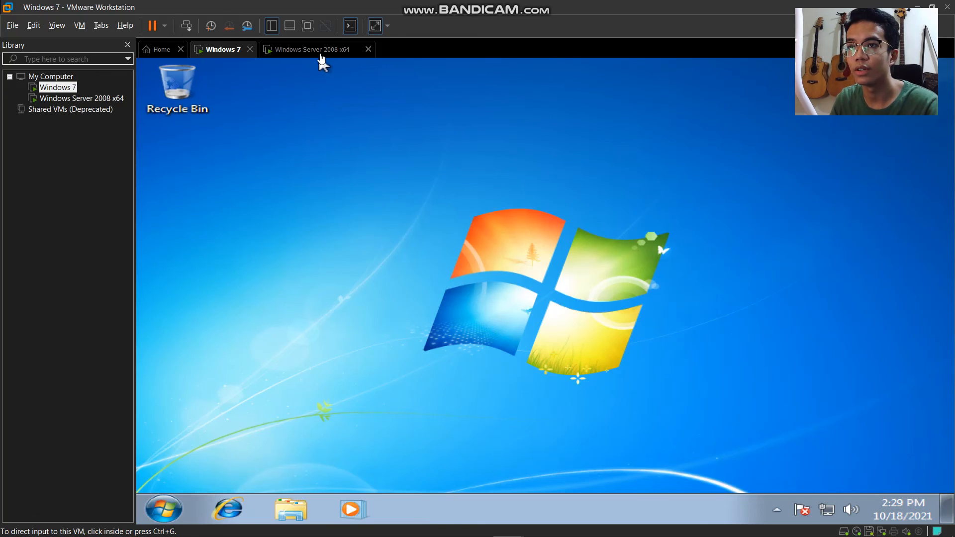
{"action": "left_click", "coordinate": [317, 50]}
- Switch user on the Server 2008 VM and sign in as the remote user
{"action": "left_click", "coordinate": [175, 480]}
{"action": "left_click", "coordinate": [175, 480]}
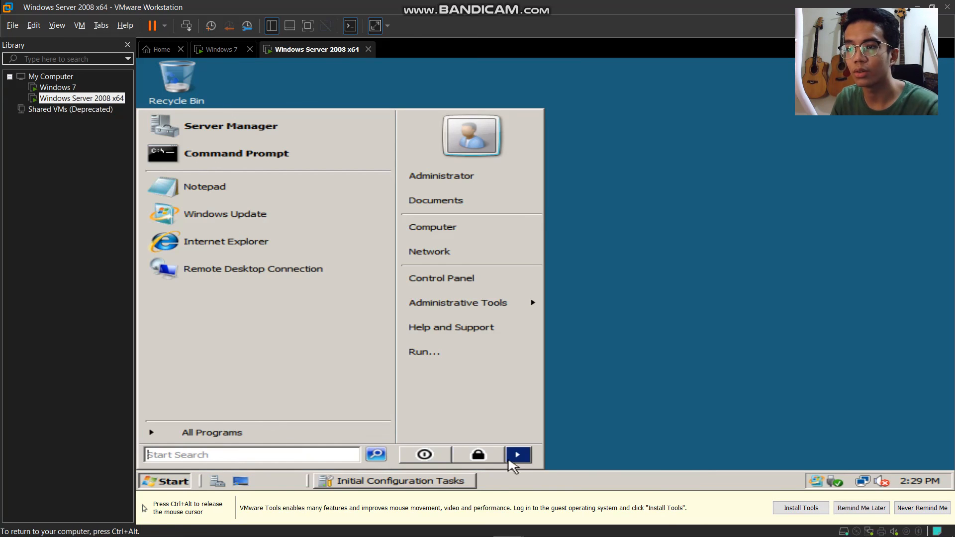
{"action": "mouse_move", "coordinate": [518, 455]}
{"action": "left_click", "coordinate": [579, 388]}
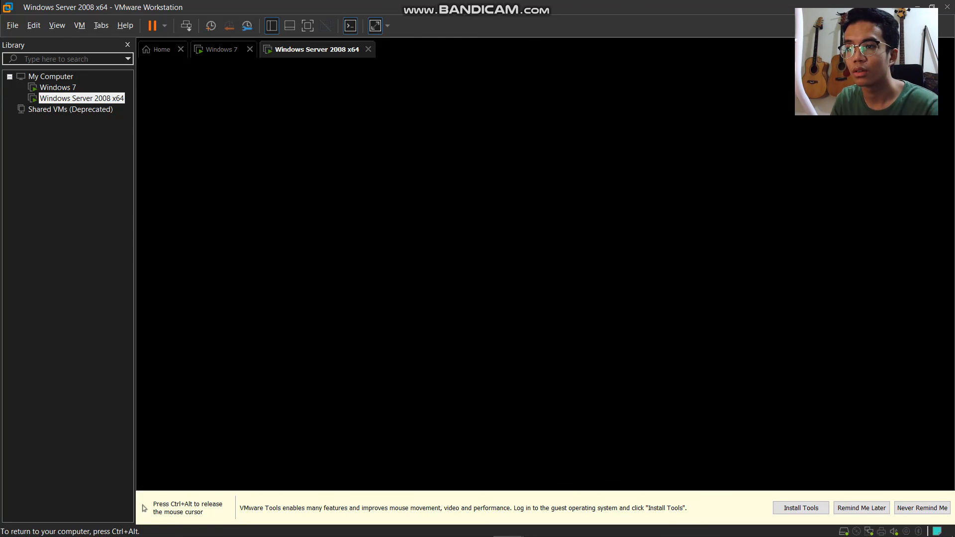
{"action": "key", "text": "ctrl+alt+Insert"}
{"action": "left_click", "coordinate": [691, 346]}
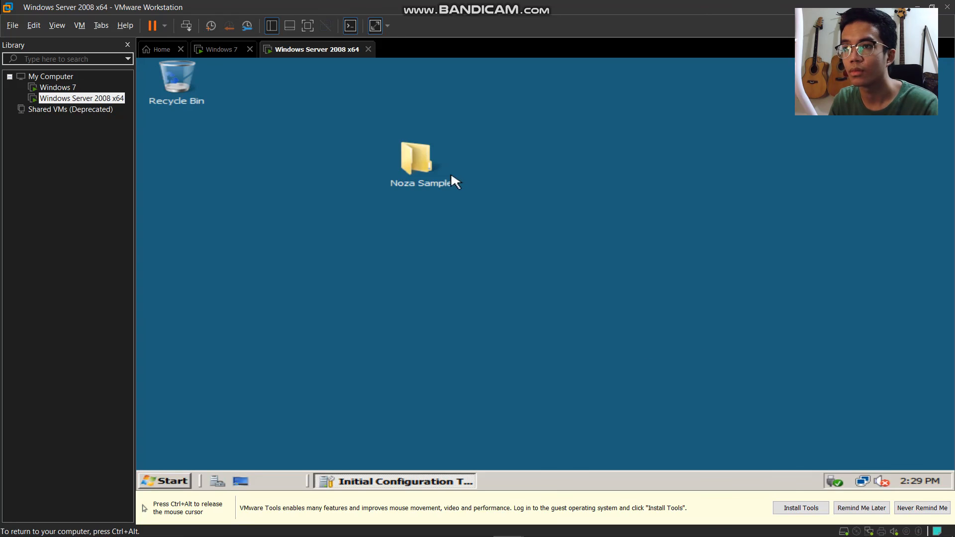
- Open Noza Trial from the Noza Sample folder, showing 'Good Morning!!'
{"action": "double_click", "coordinate": [432, 162]}
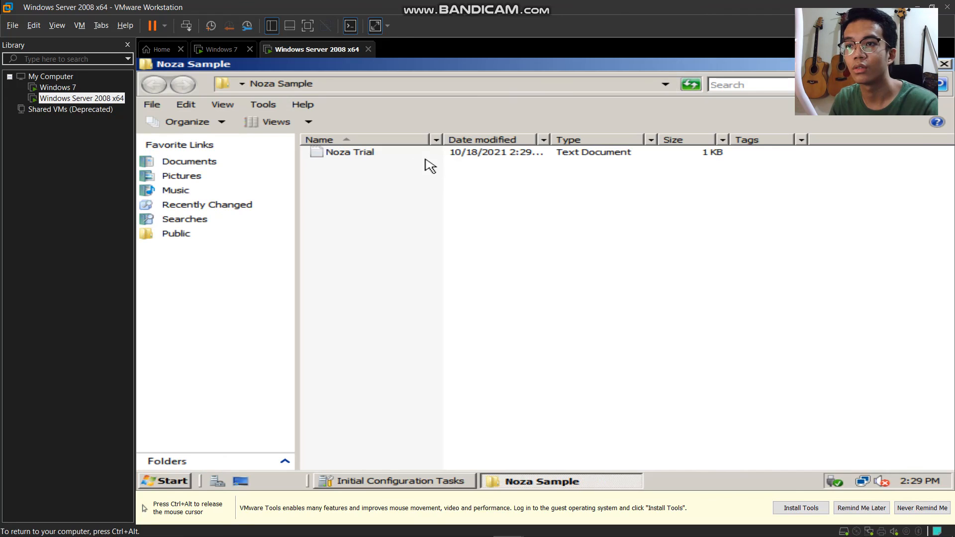
{"action": "double_click", "coordinate": [376, 154]}
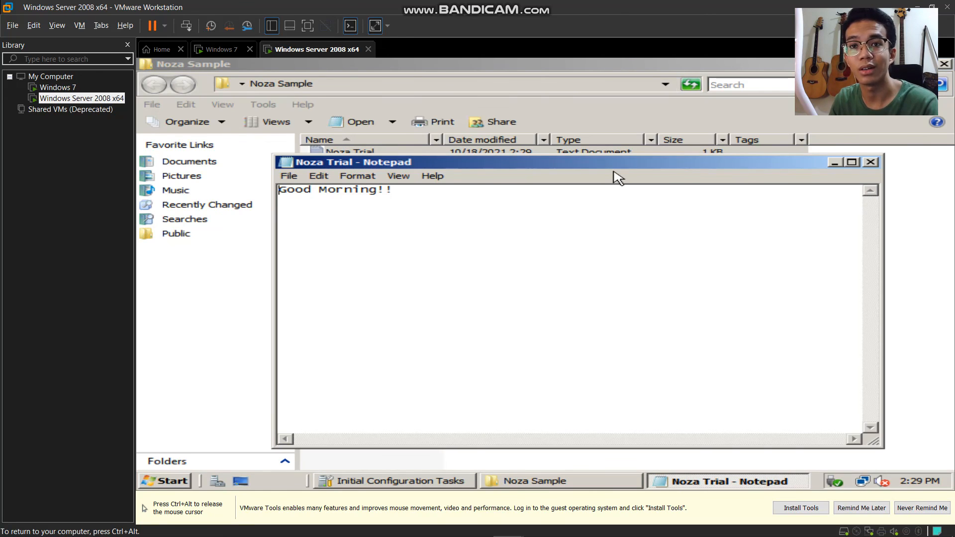
{"action": "key", "text": "ctrl+alt"}
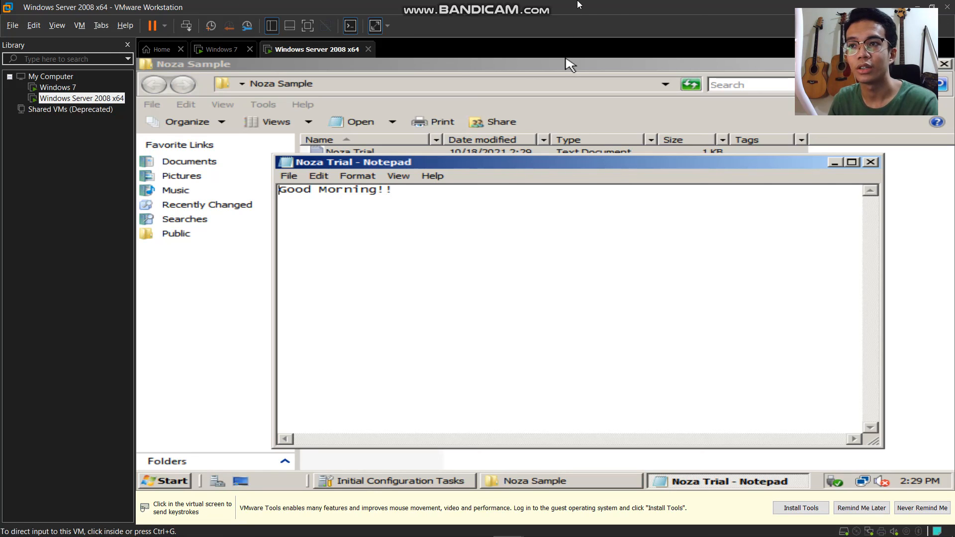
{"action": "left_click", "coordinate": [571, 65]}
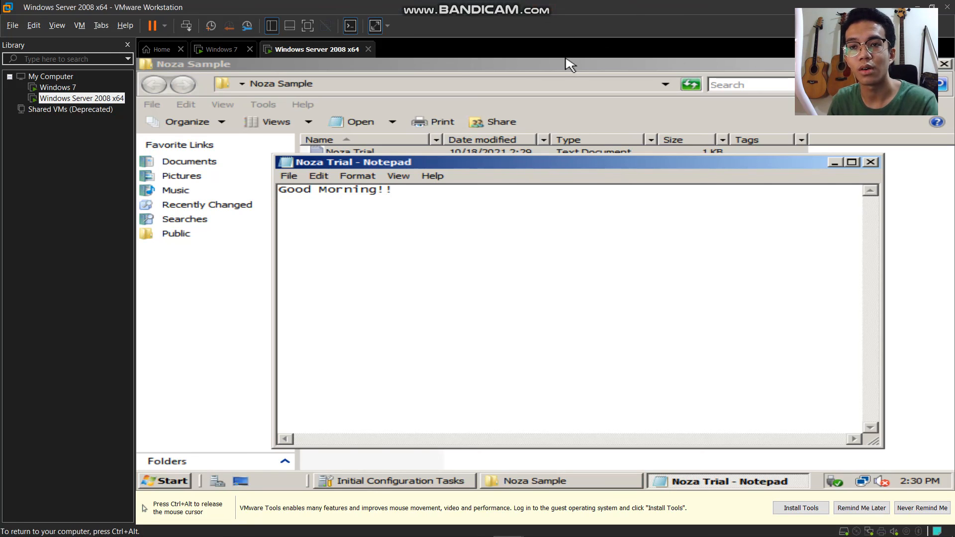